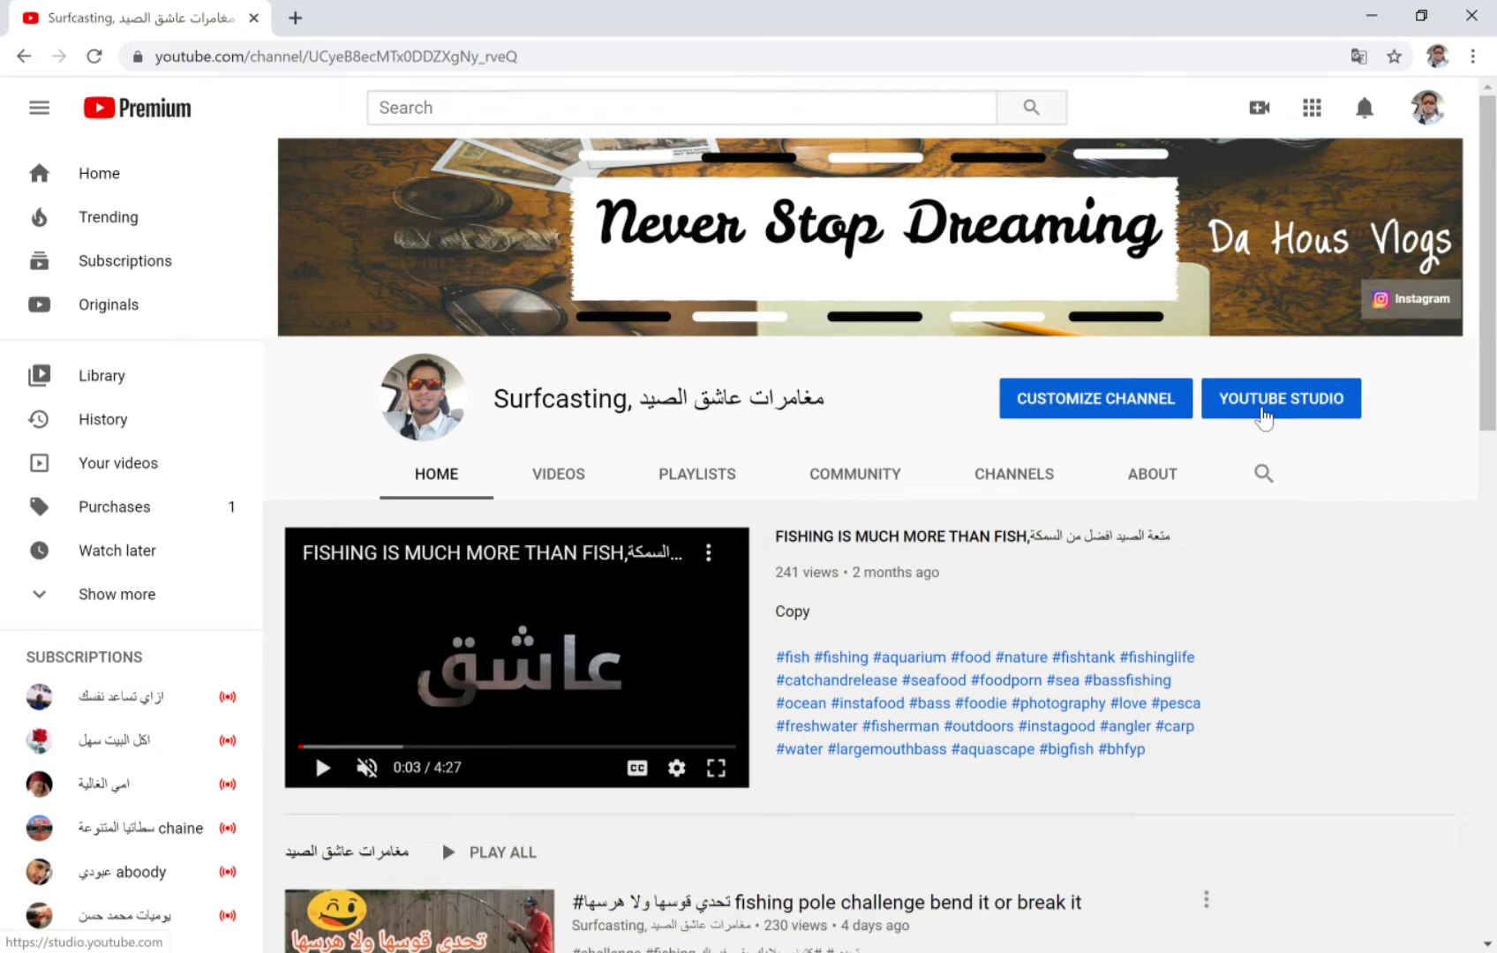
Step: Open the channel's video list in YouTube Studio and filter the uploads by copyright claims
click(1264, 416)
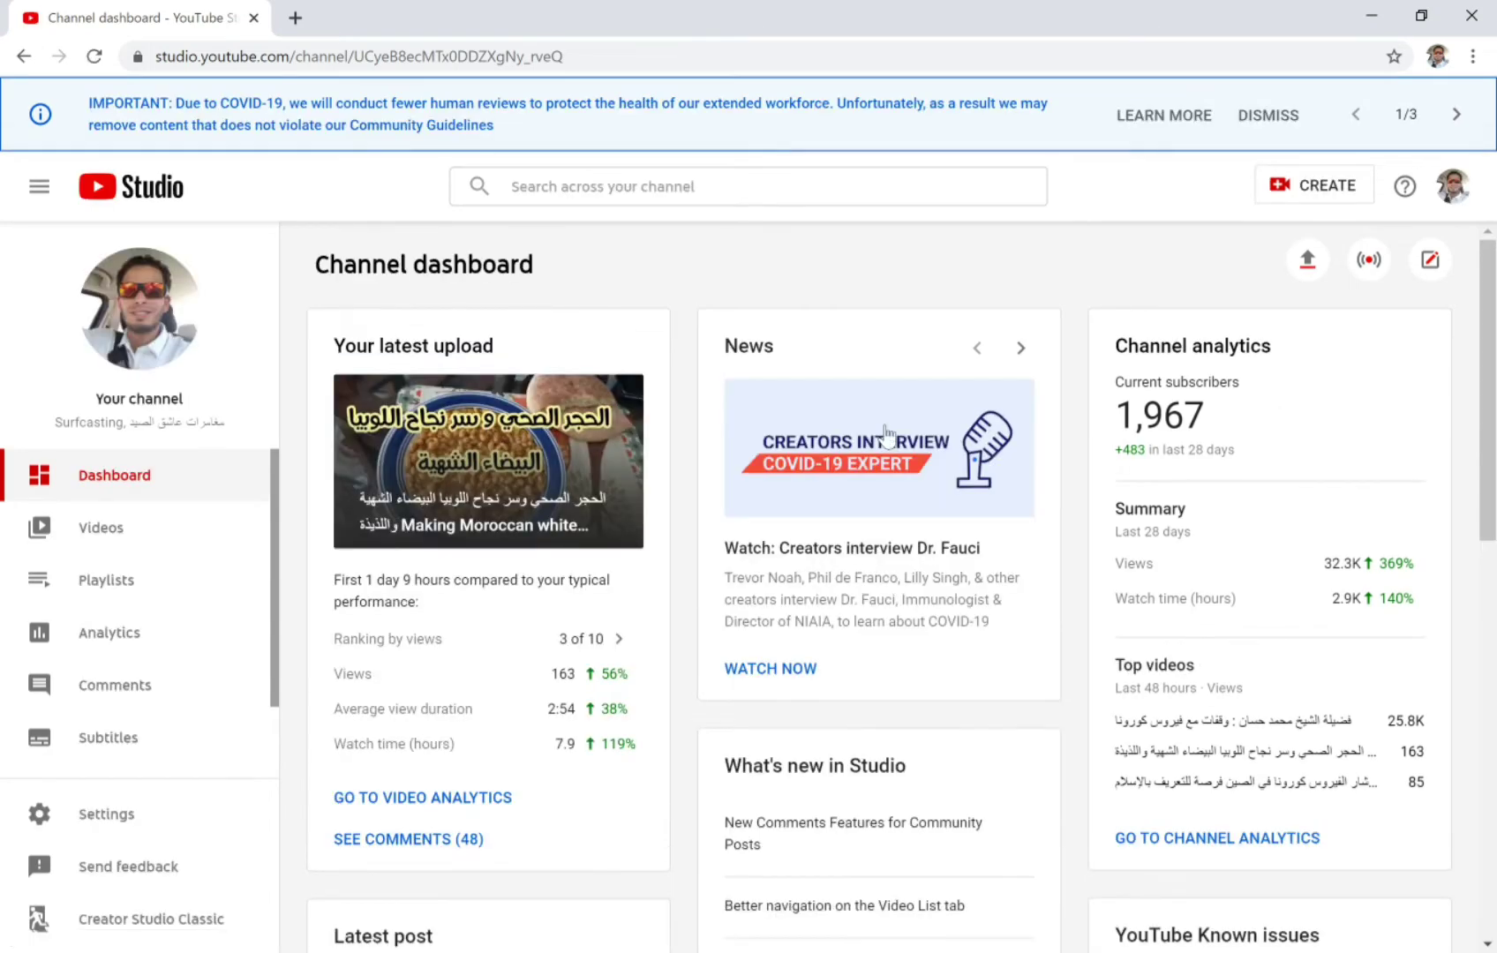
click(130, 540)
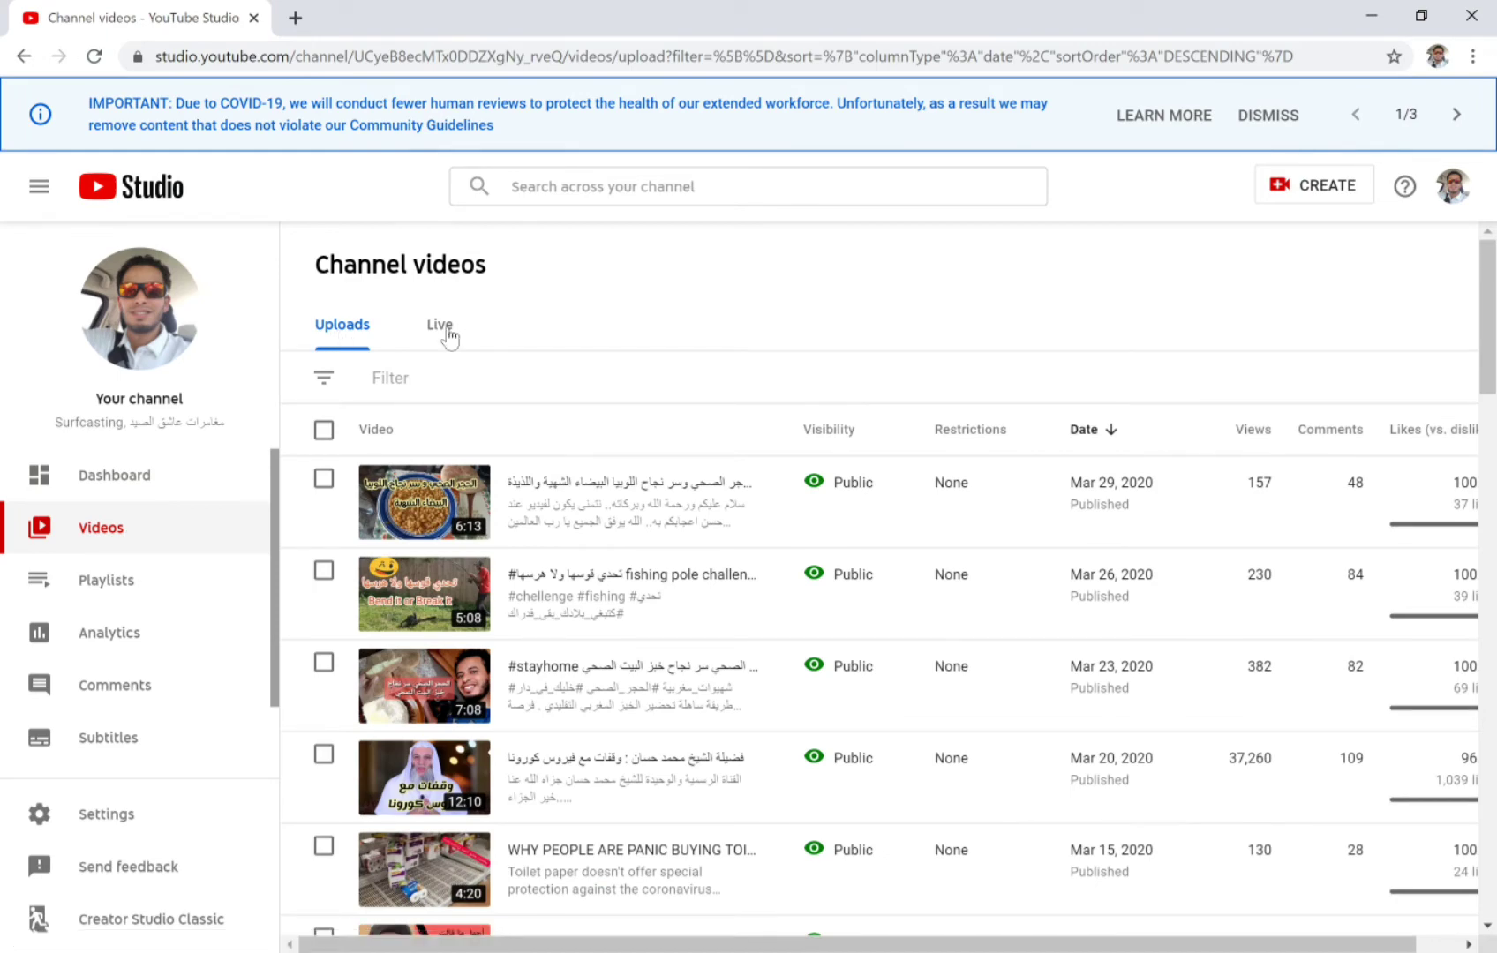
click(332, 390)
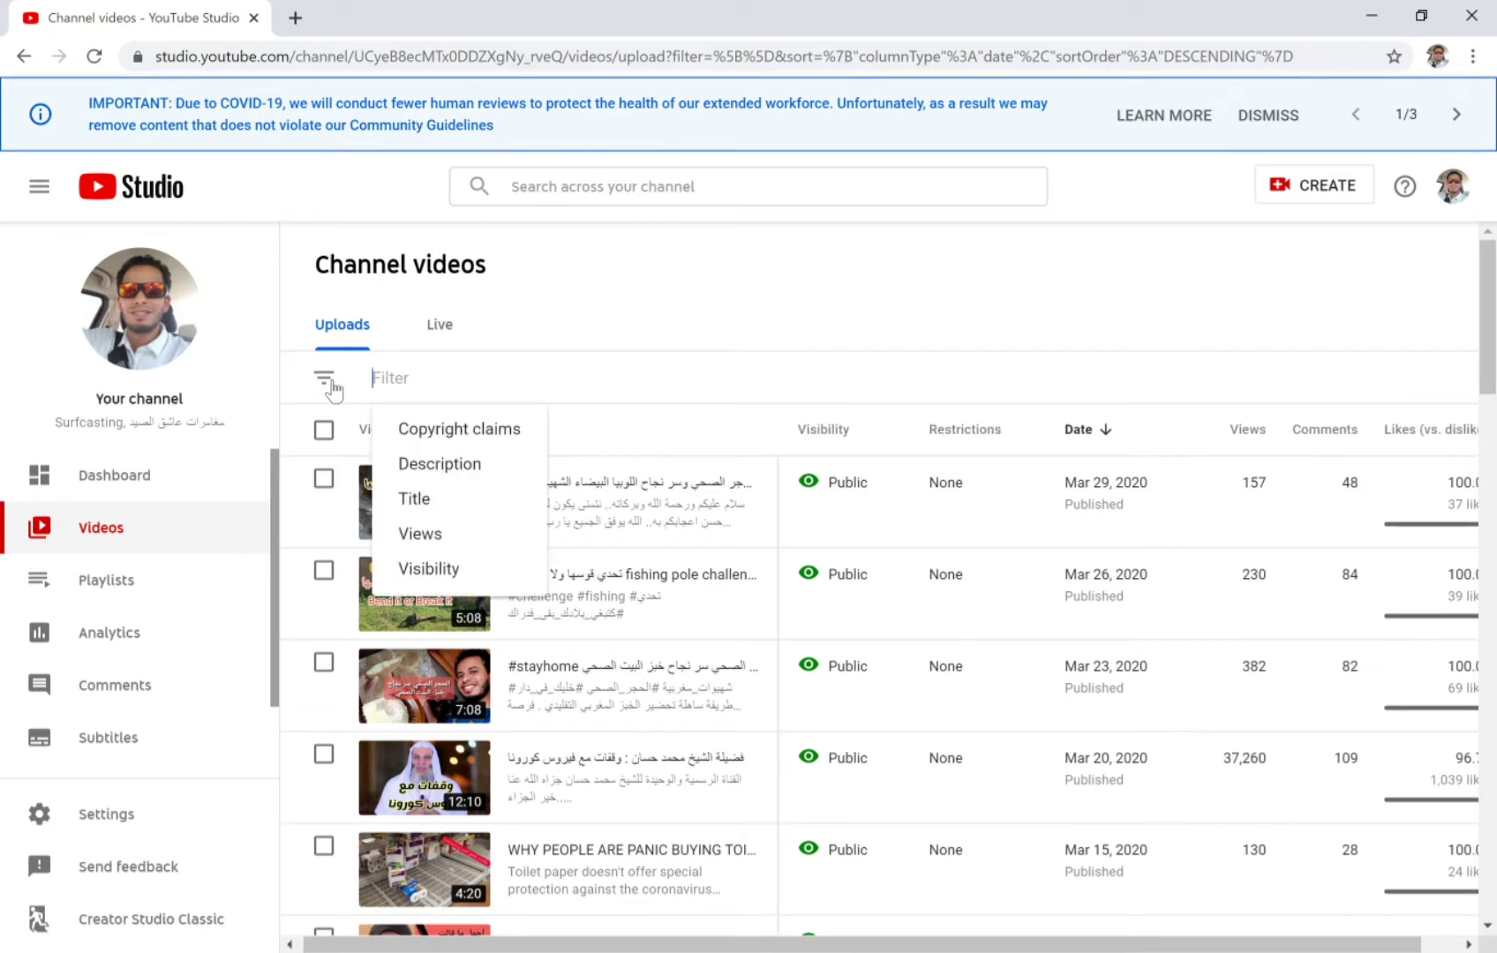
click(493, 438)
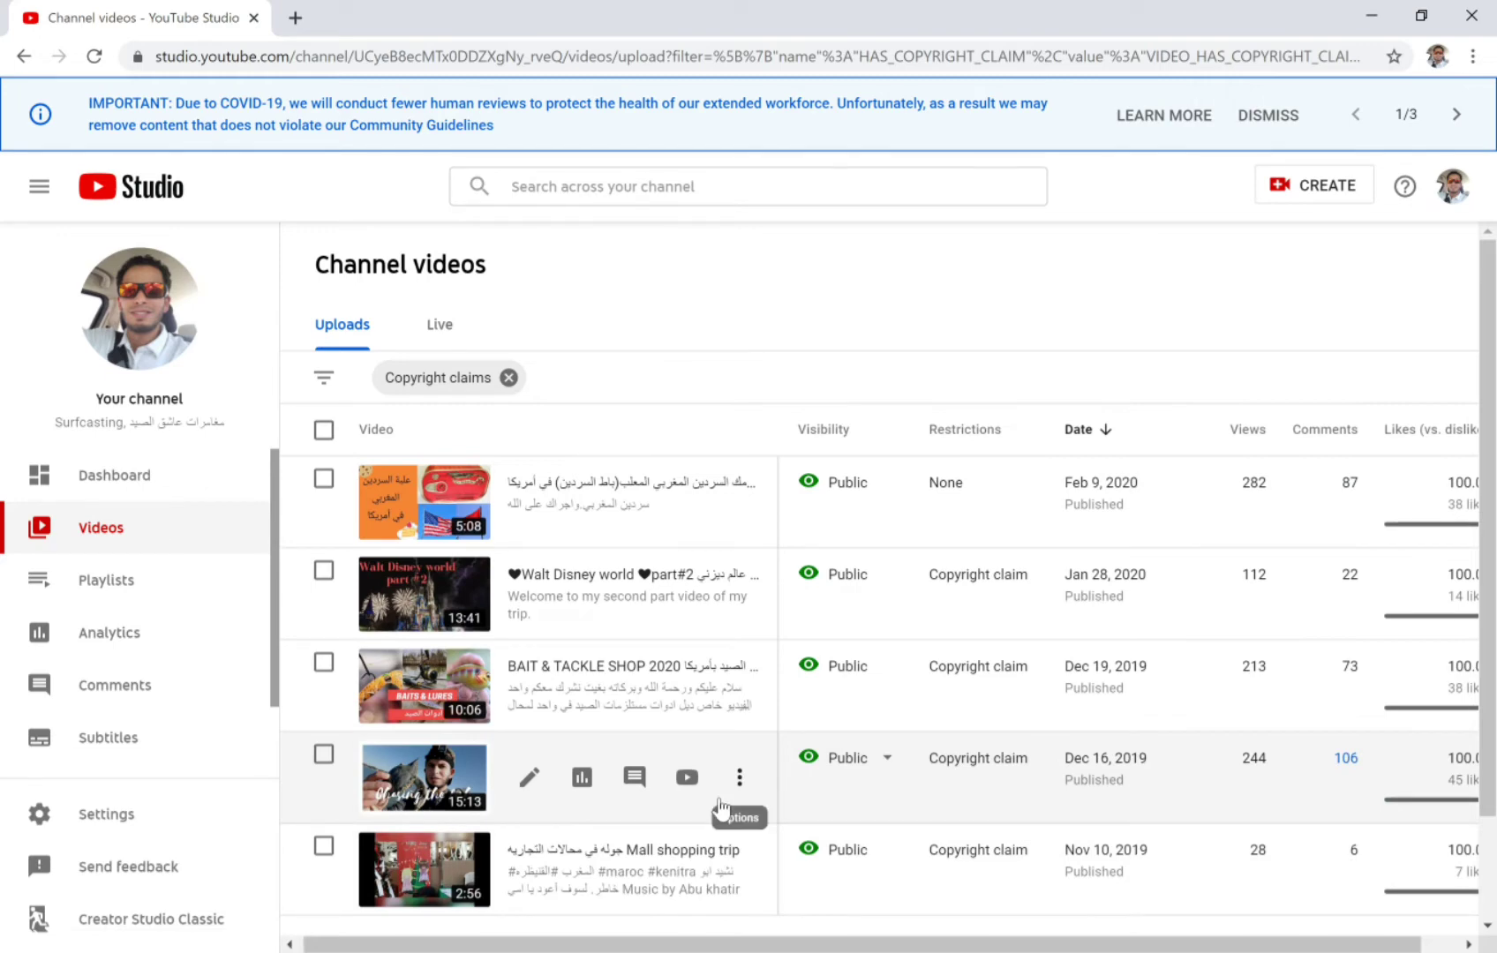
Step: Open the copyright claim details of the Walt Disney world part#2 video
mouse_move(981, 584)
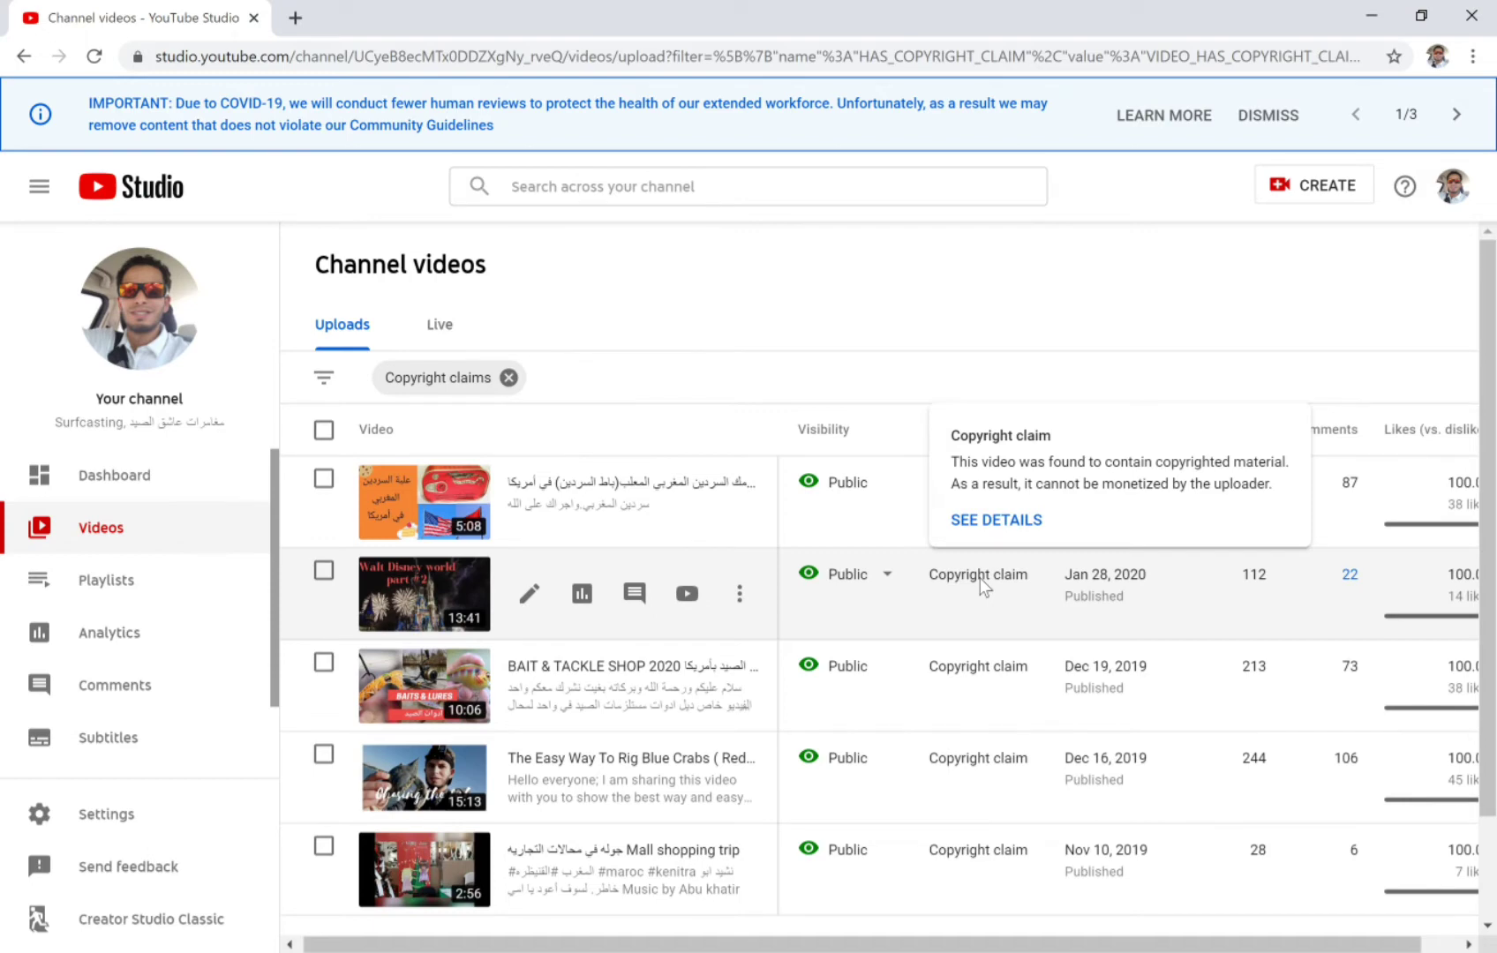
click(1011, 521)
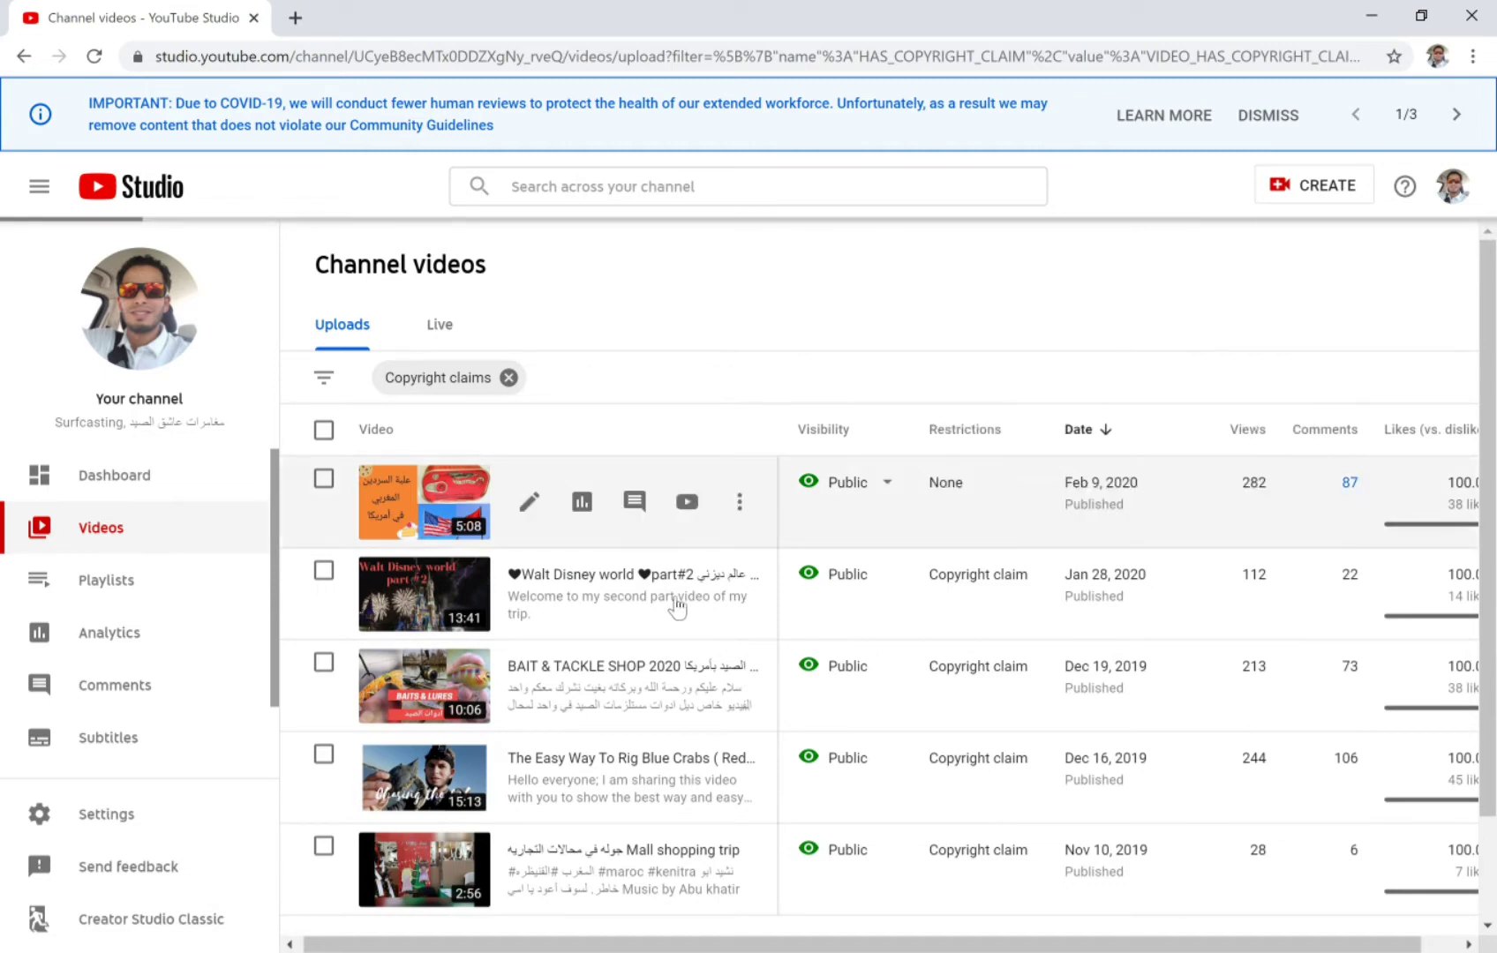
click(943, 647)
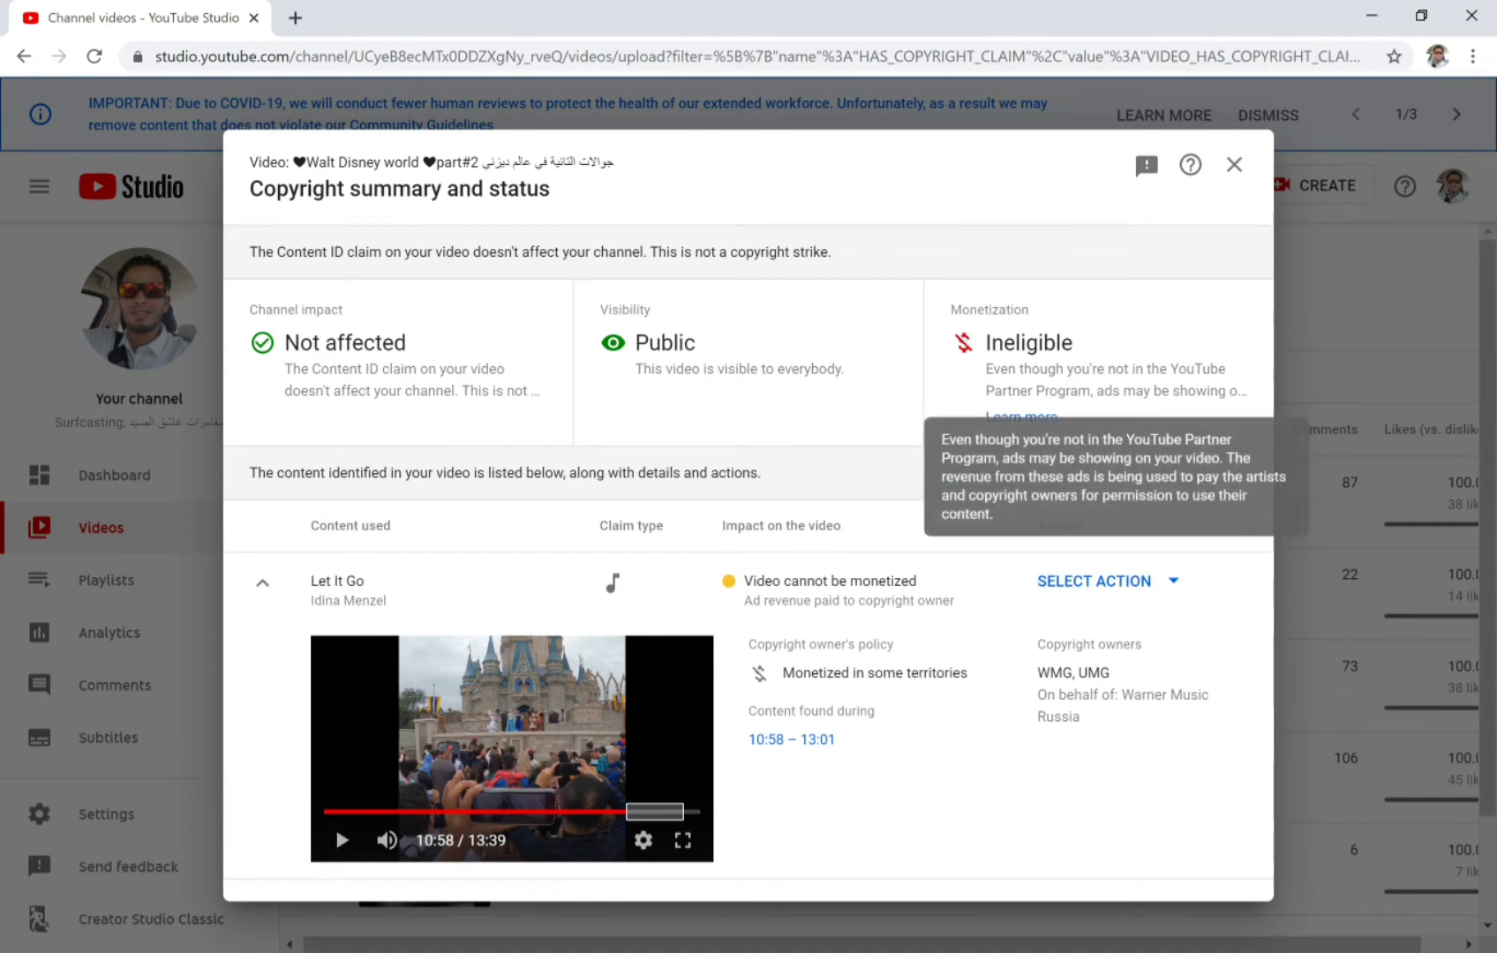
Step: Choose to replace the claimed song Let It Go and pause the video preview in the audio editor
click(1152, 586)
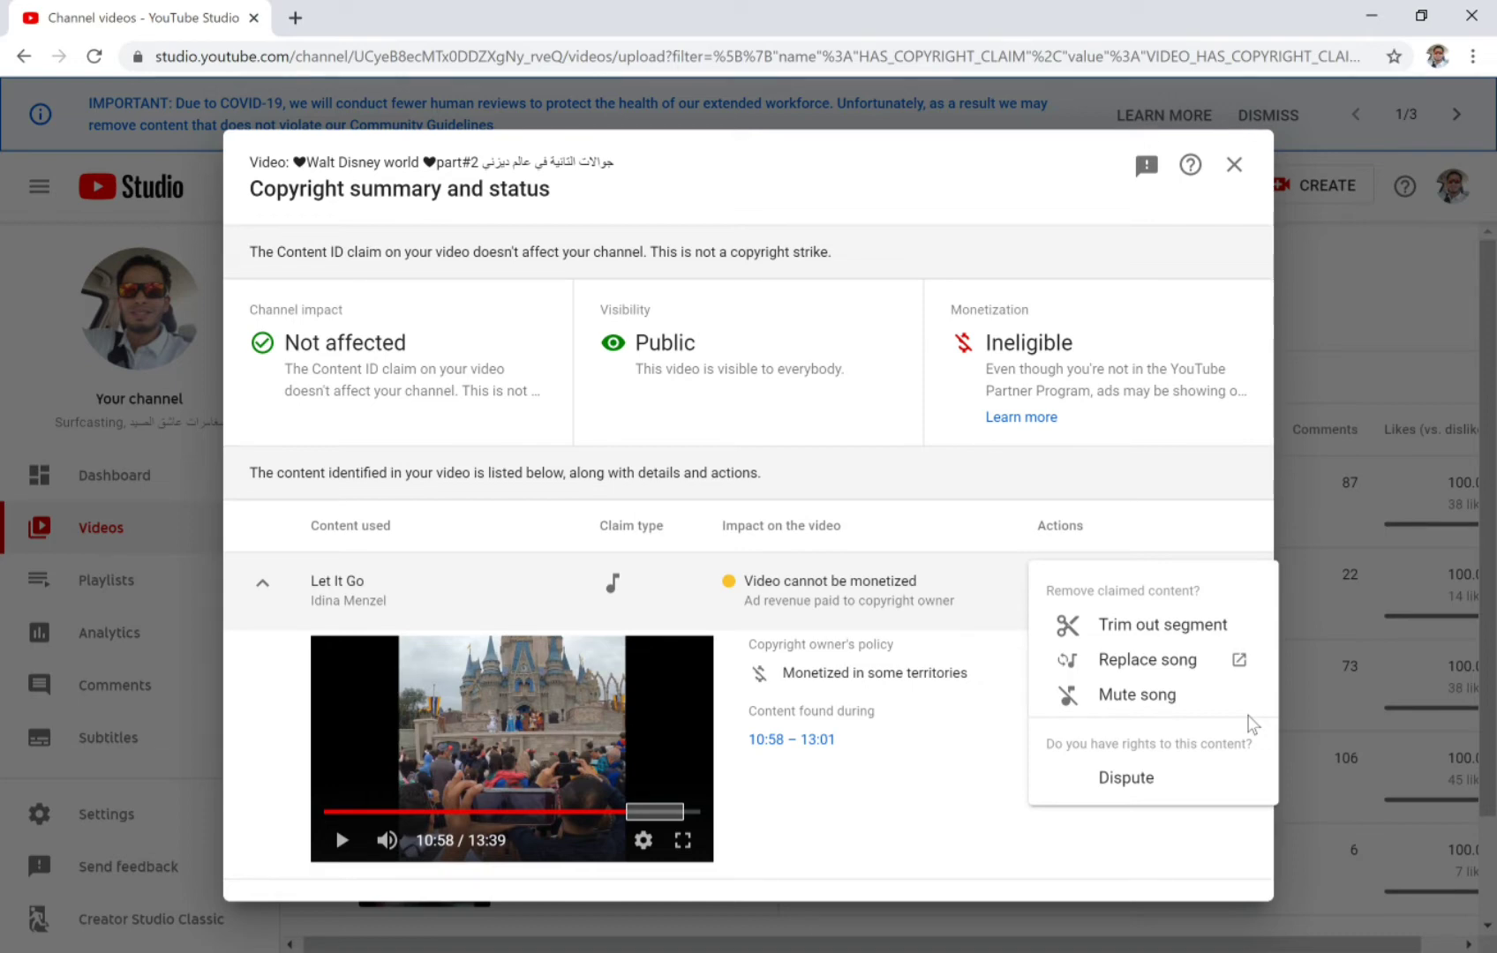
click(1203, 673)
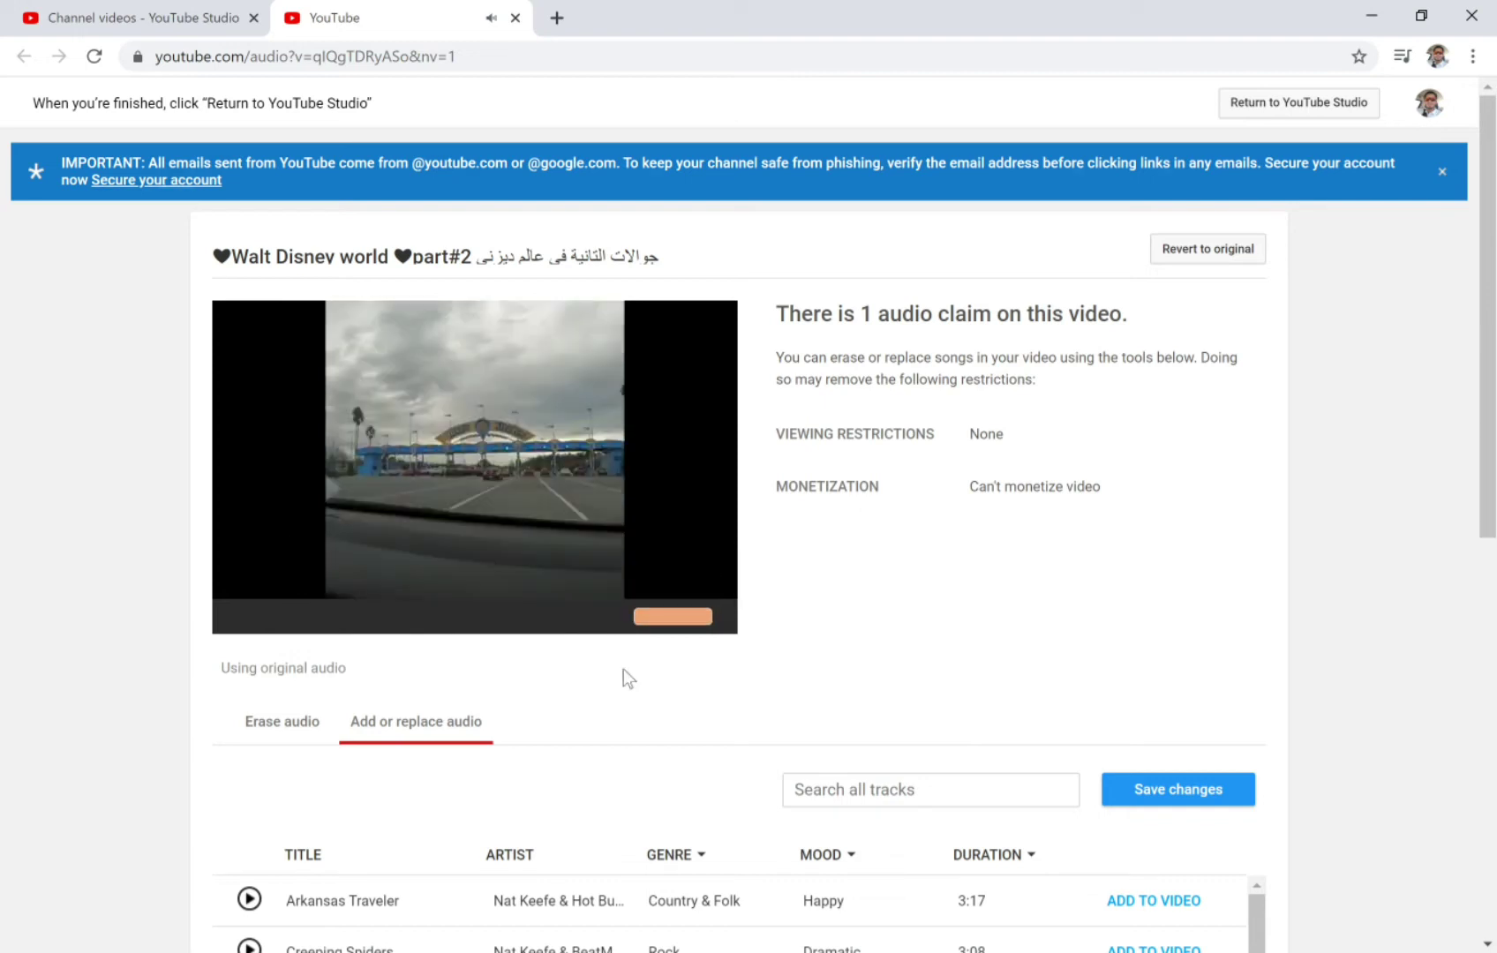
mouse_move(677, 623)
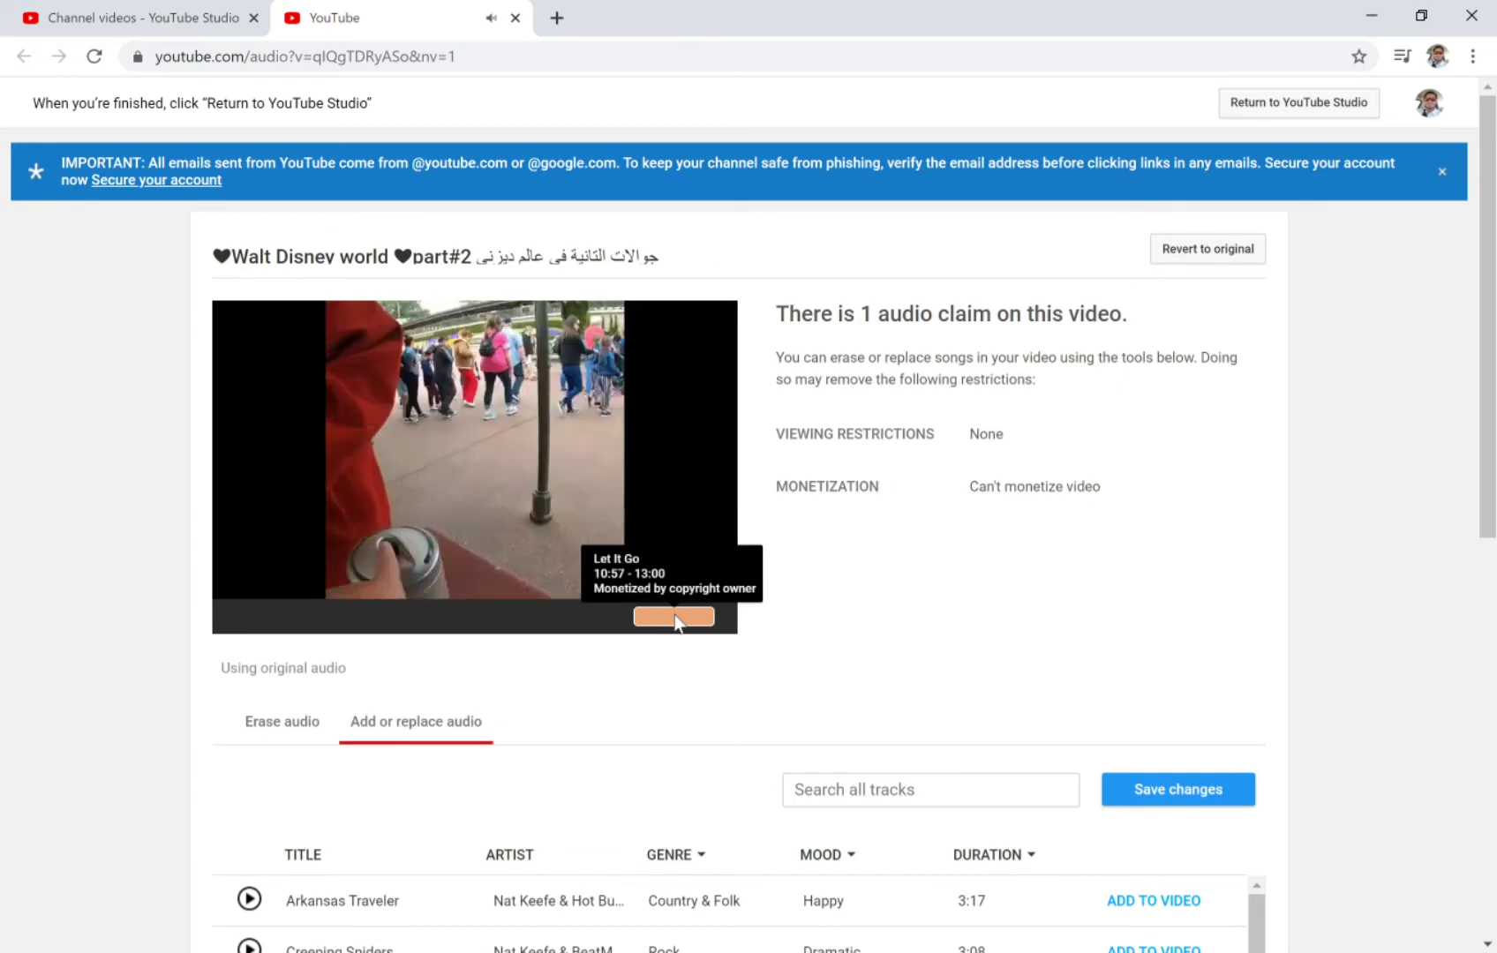
mouse_move(538, 529)
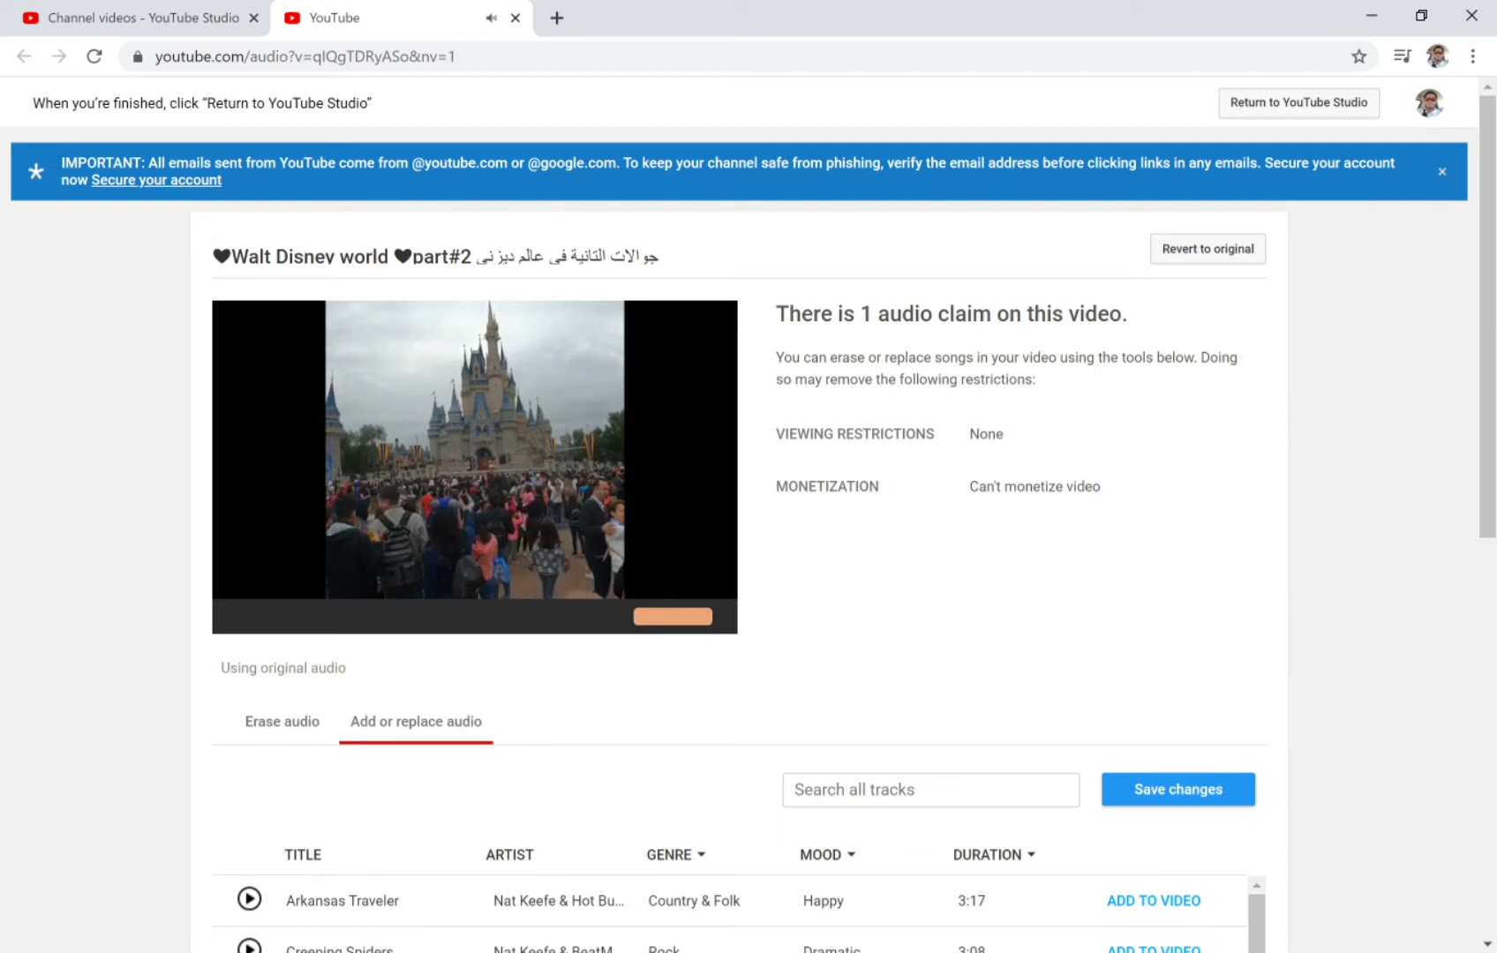
mouse_move(267, 578)
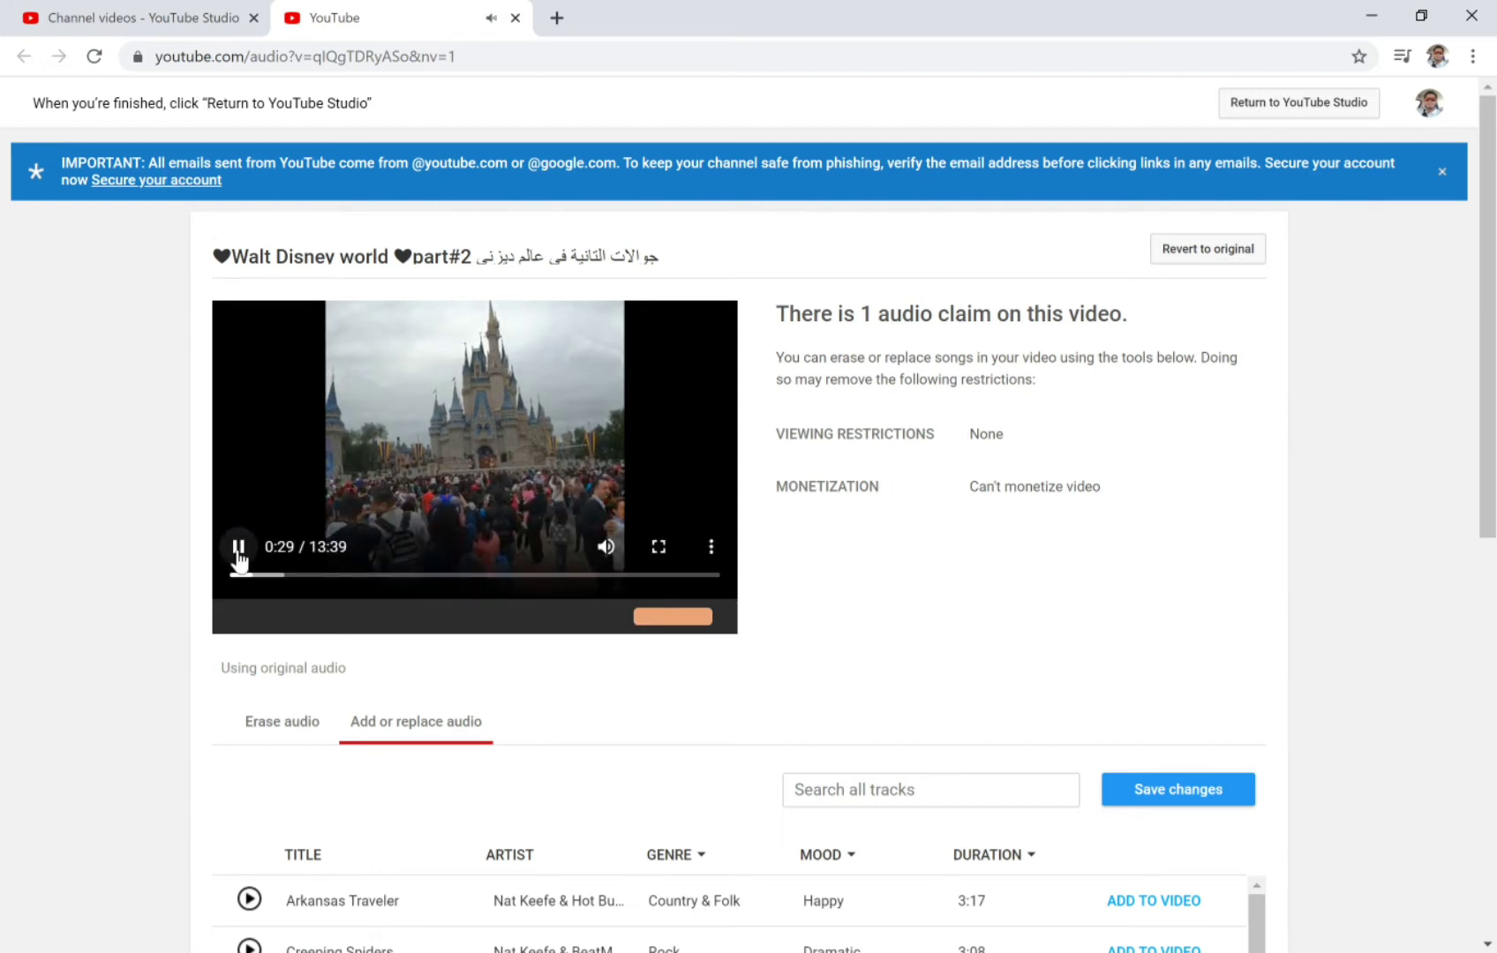
click(239, 549)
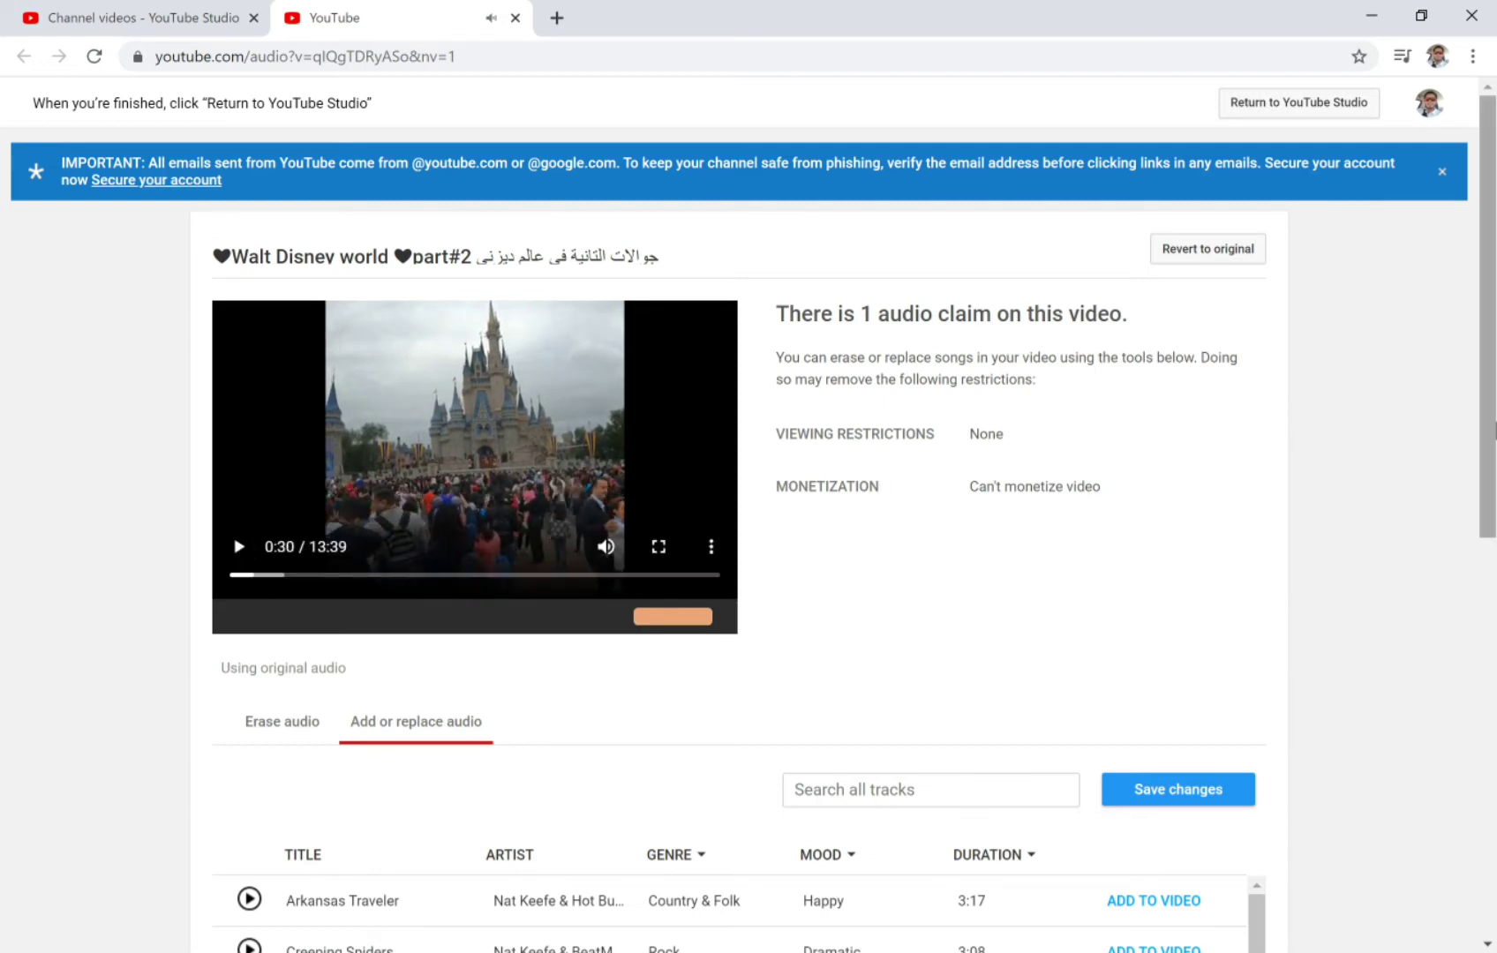
Step: Preview the replacement tracks Arkansas Traveler and Creeping Spiders
scroll(1491, 429, down, 1)
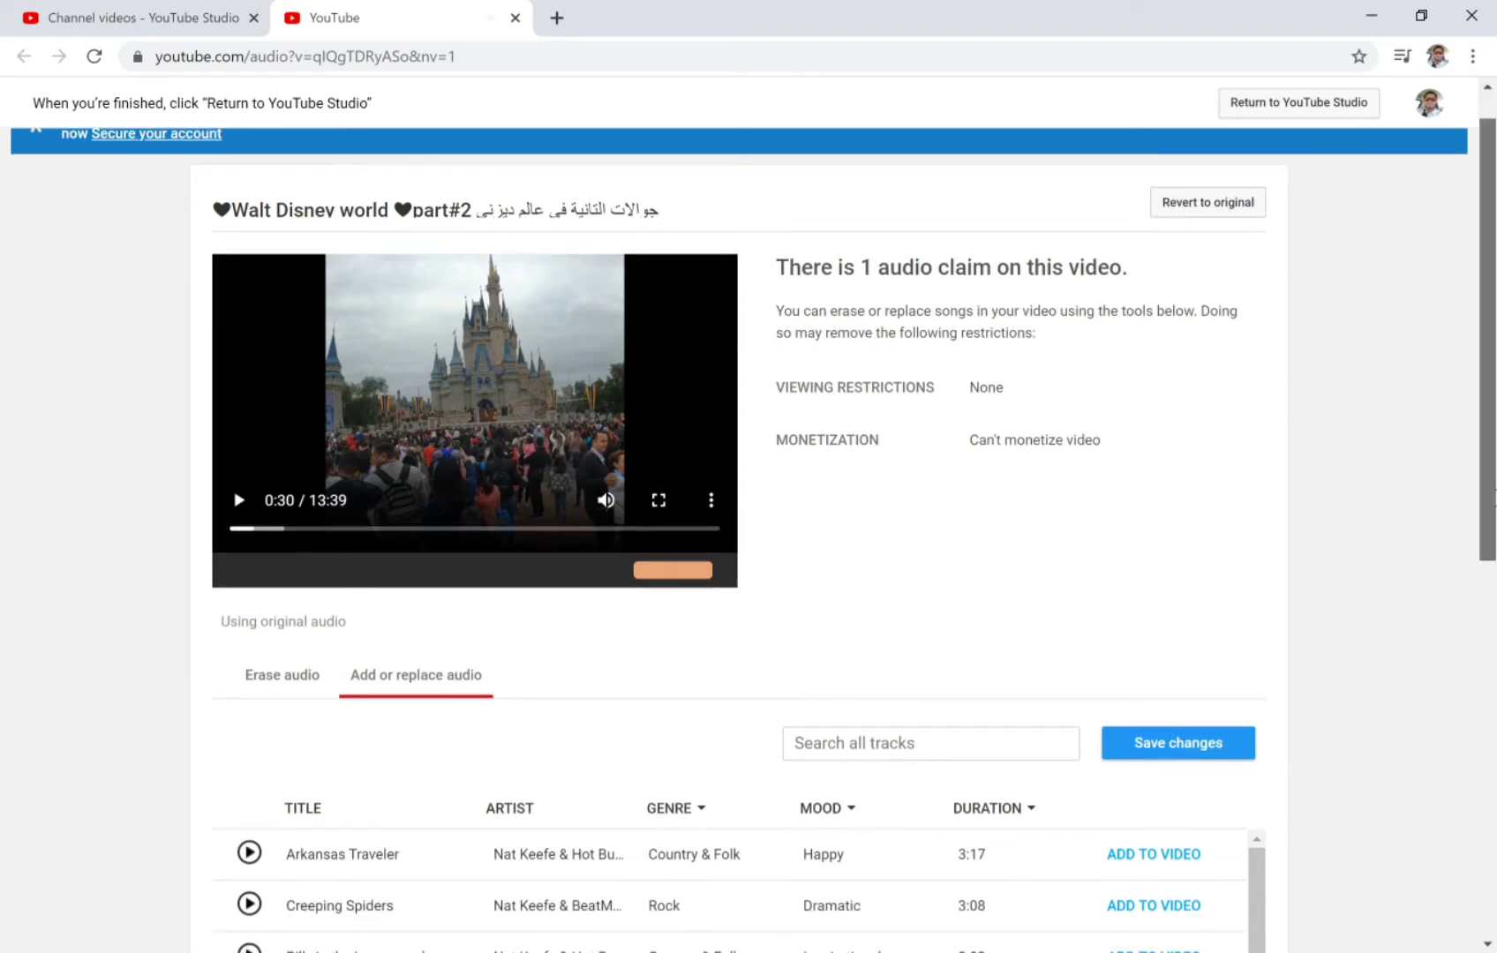
scroll(1494, 503, down, 3)
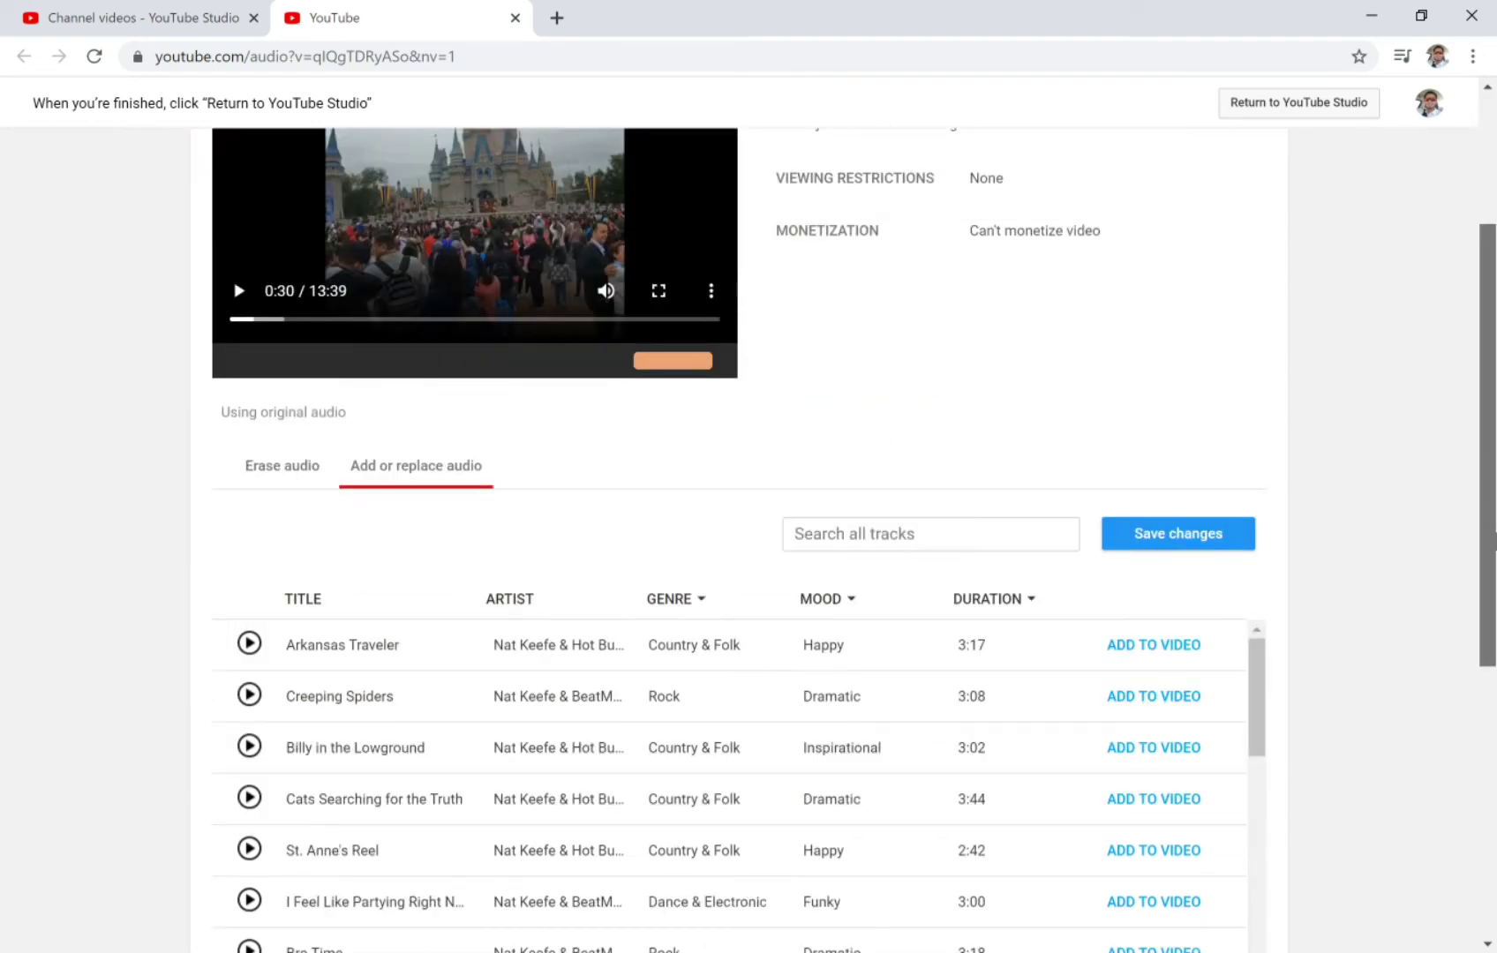
scroll(1494, 529, up, 1)
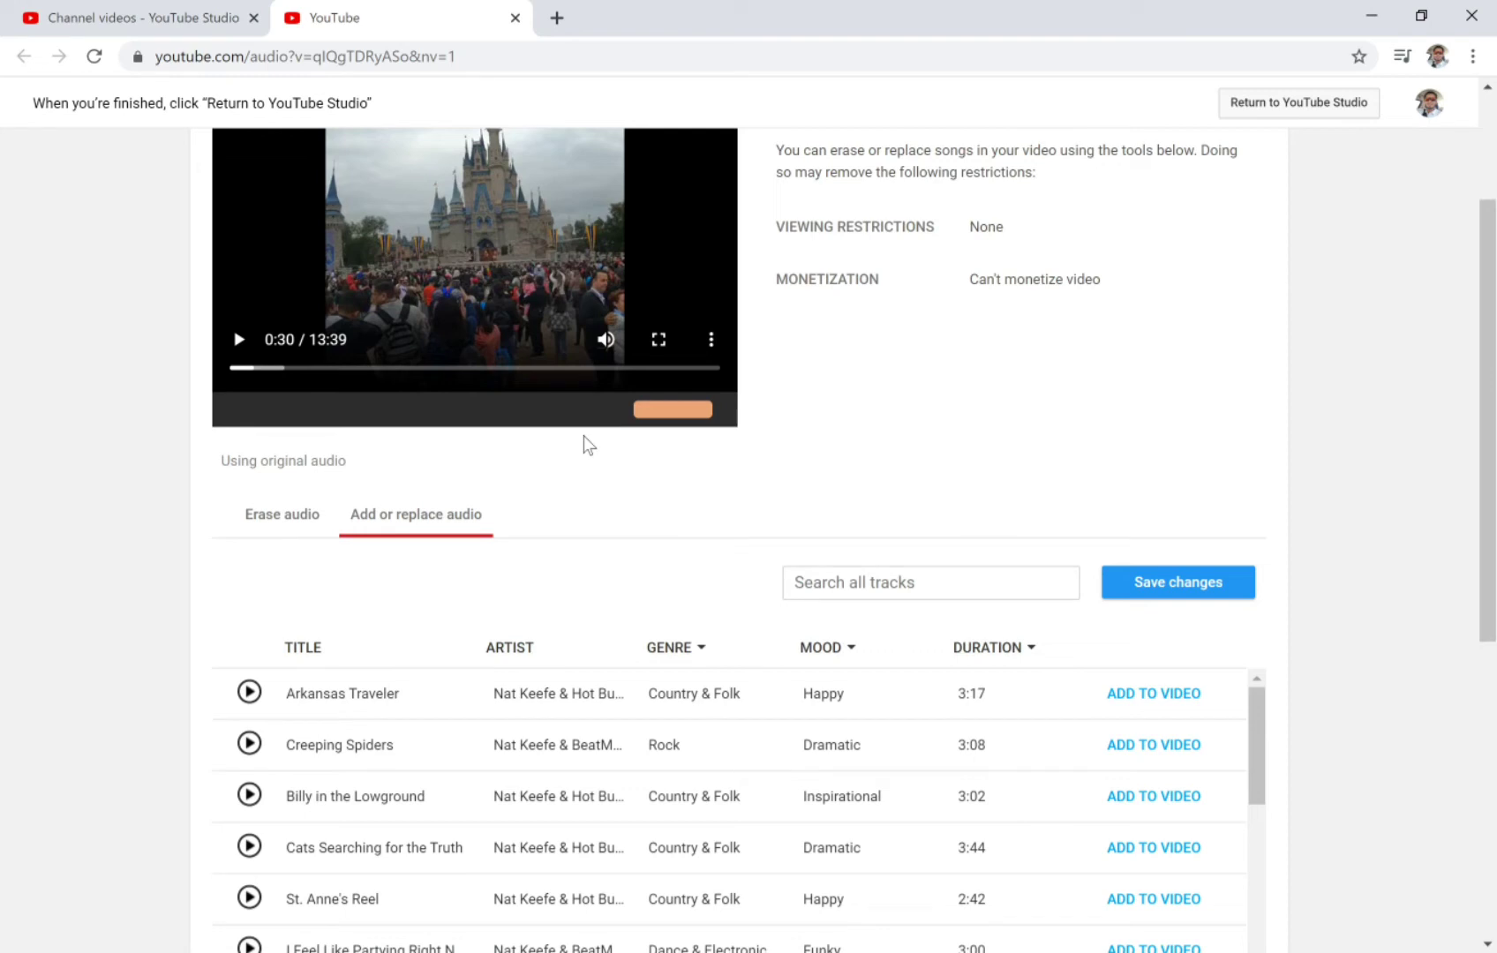
mouse_move(676, 413)
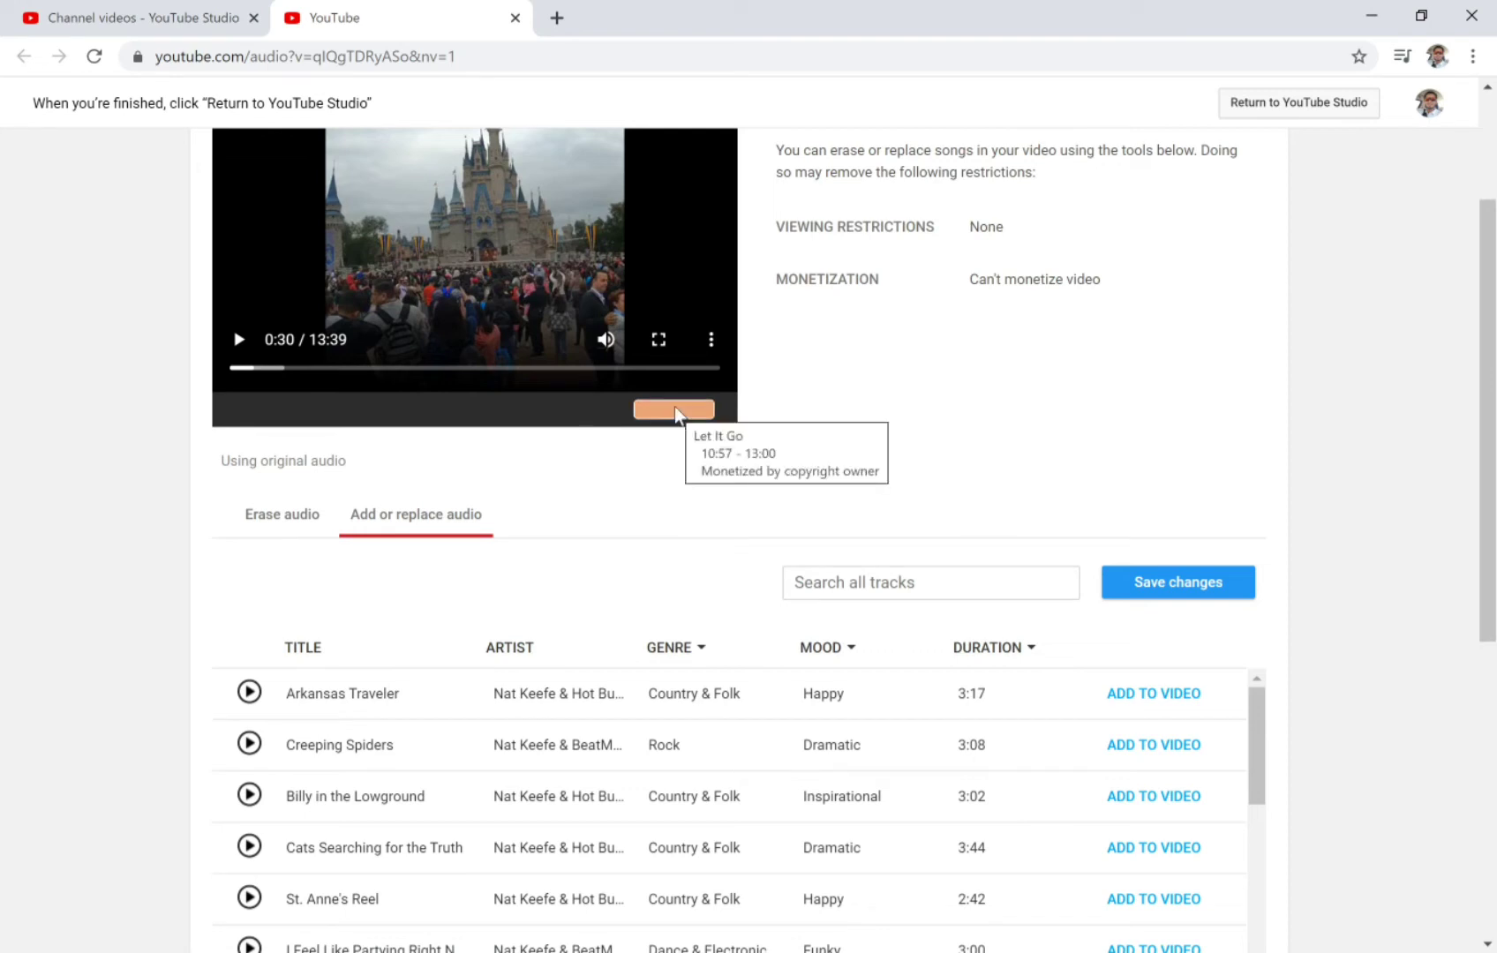
click(249, 693)
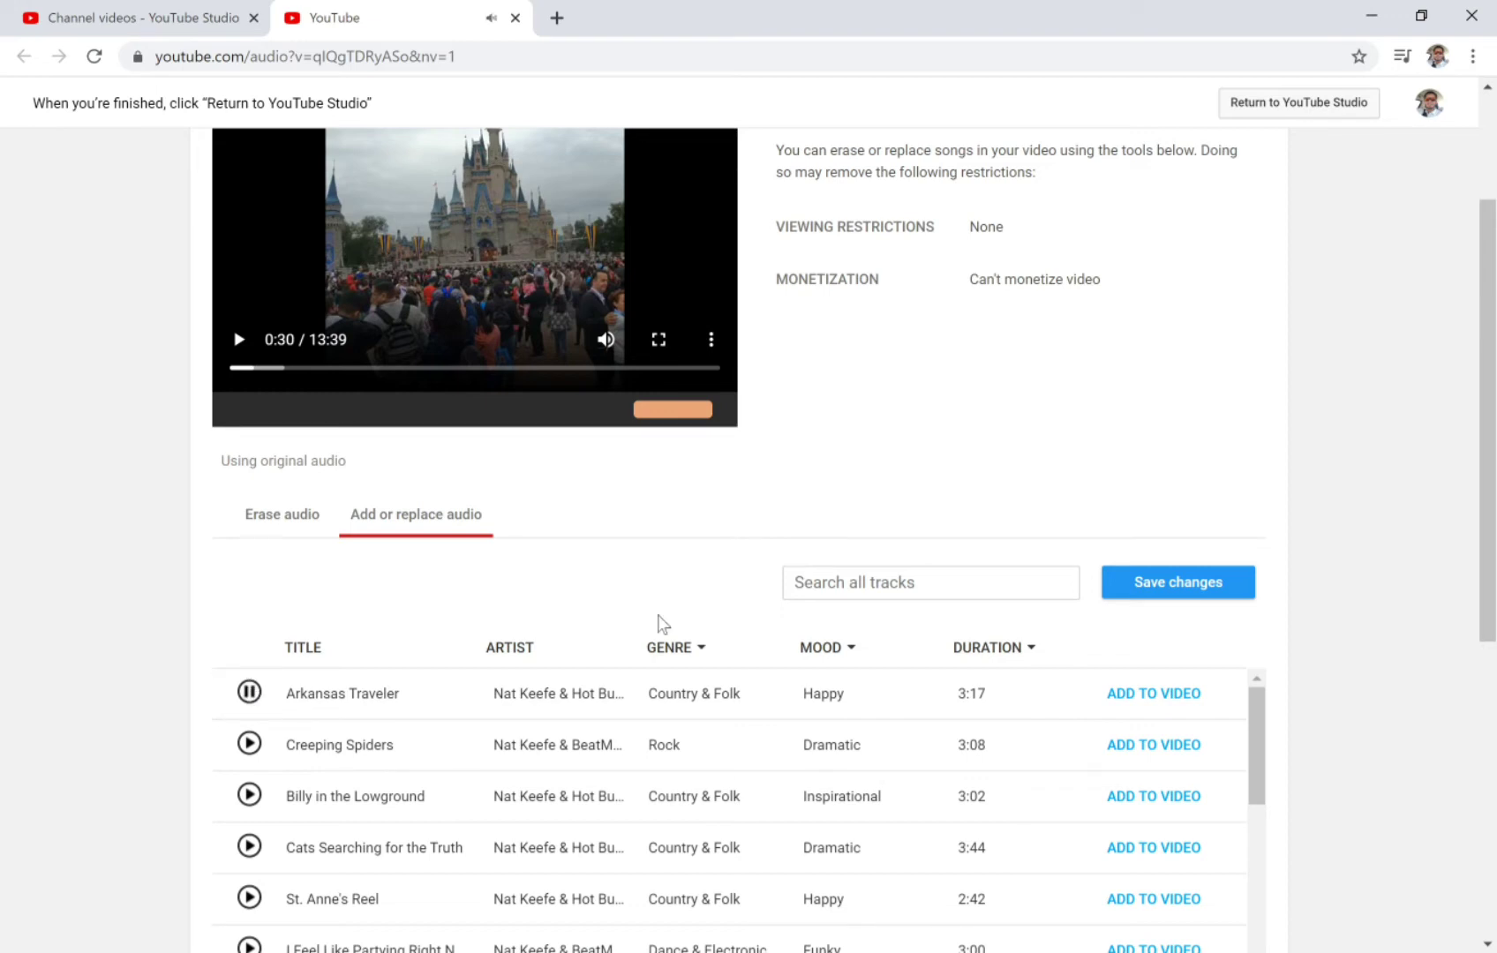
click(249, 693)
click(250, 744)
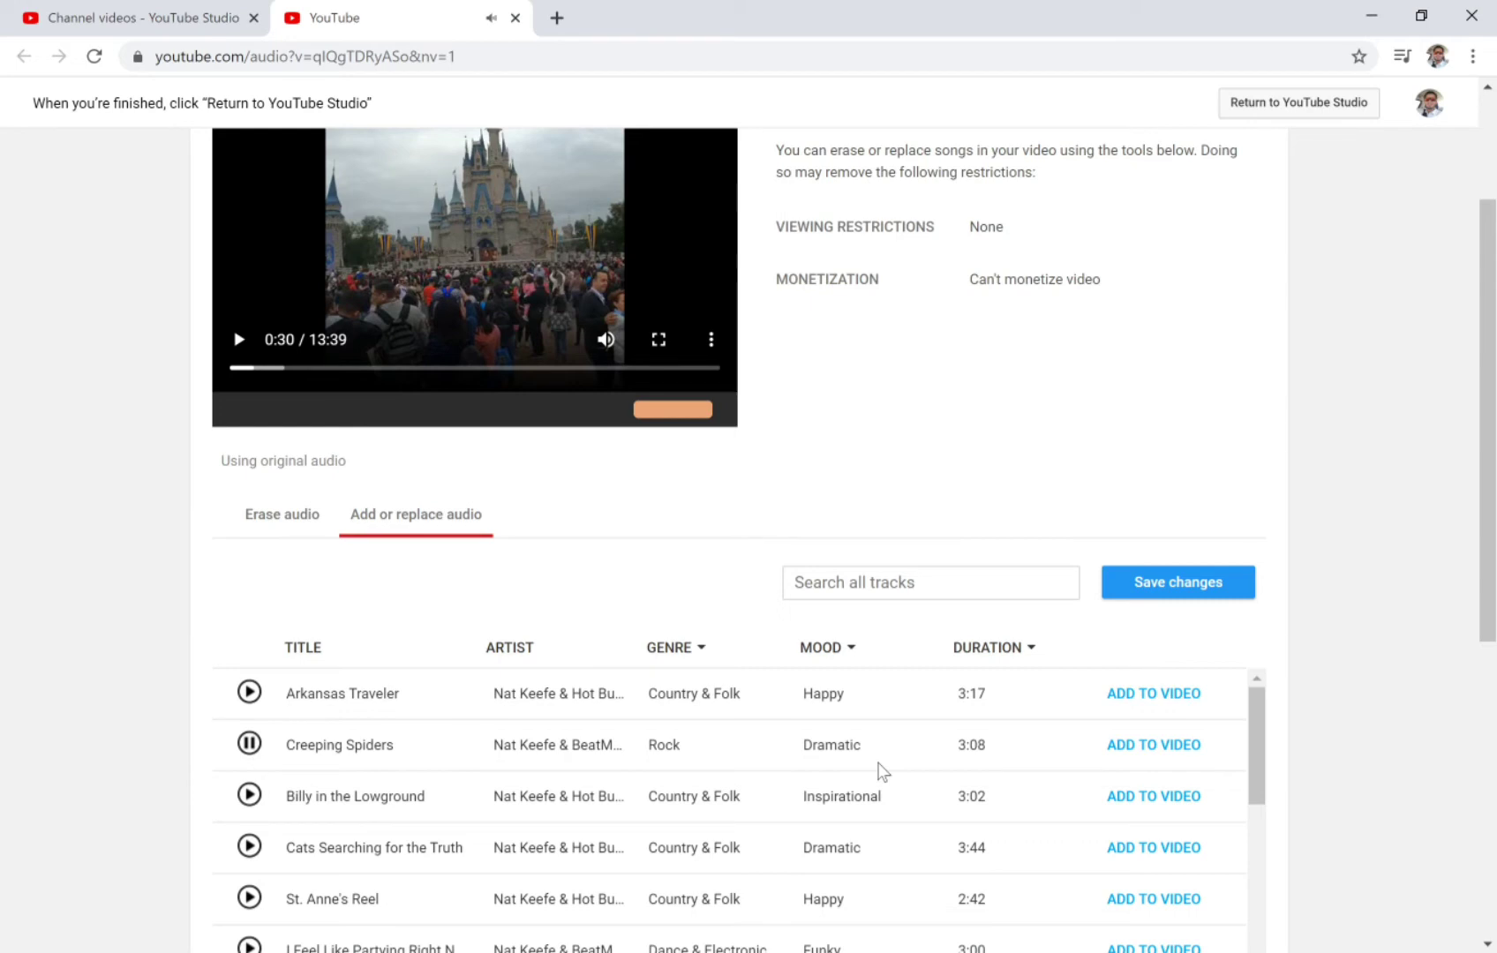
Step: Add the Creeping Spiders track to the video and position it over the claimed segment, from 10:40 to 13:39
click(1141, 757)
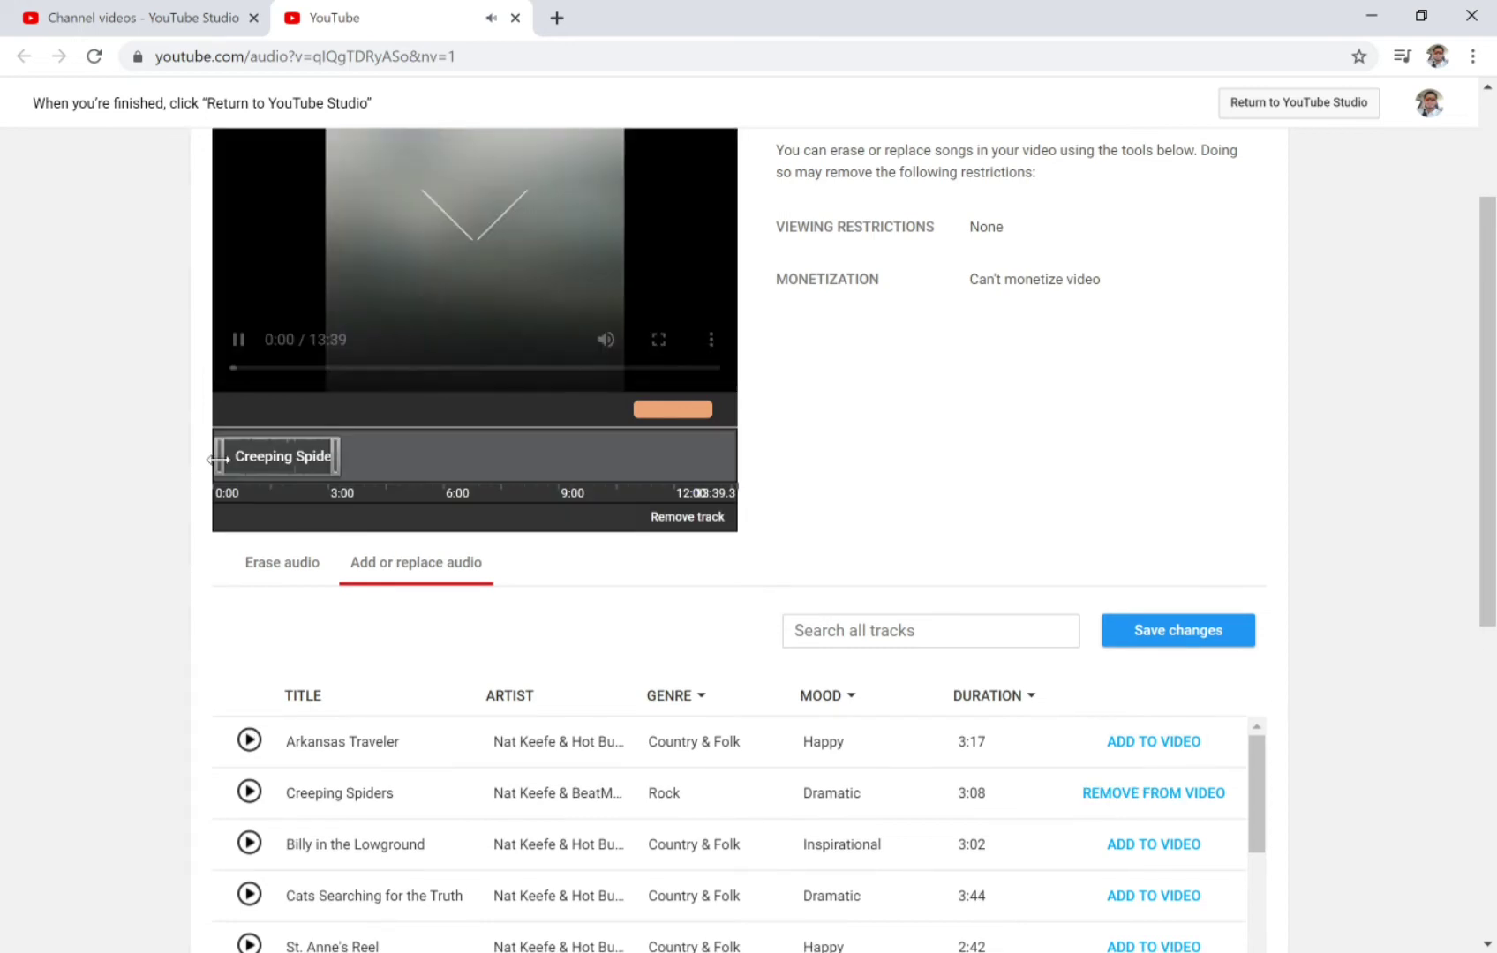
drag(219, 459, 431, 456)
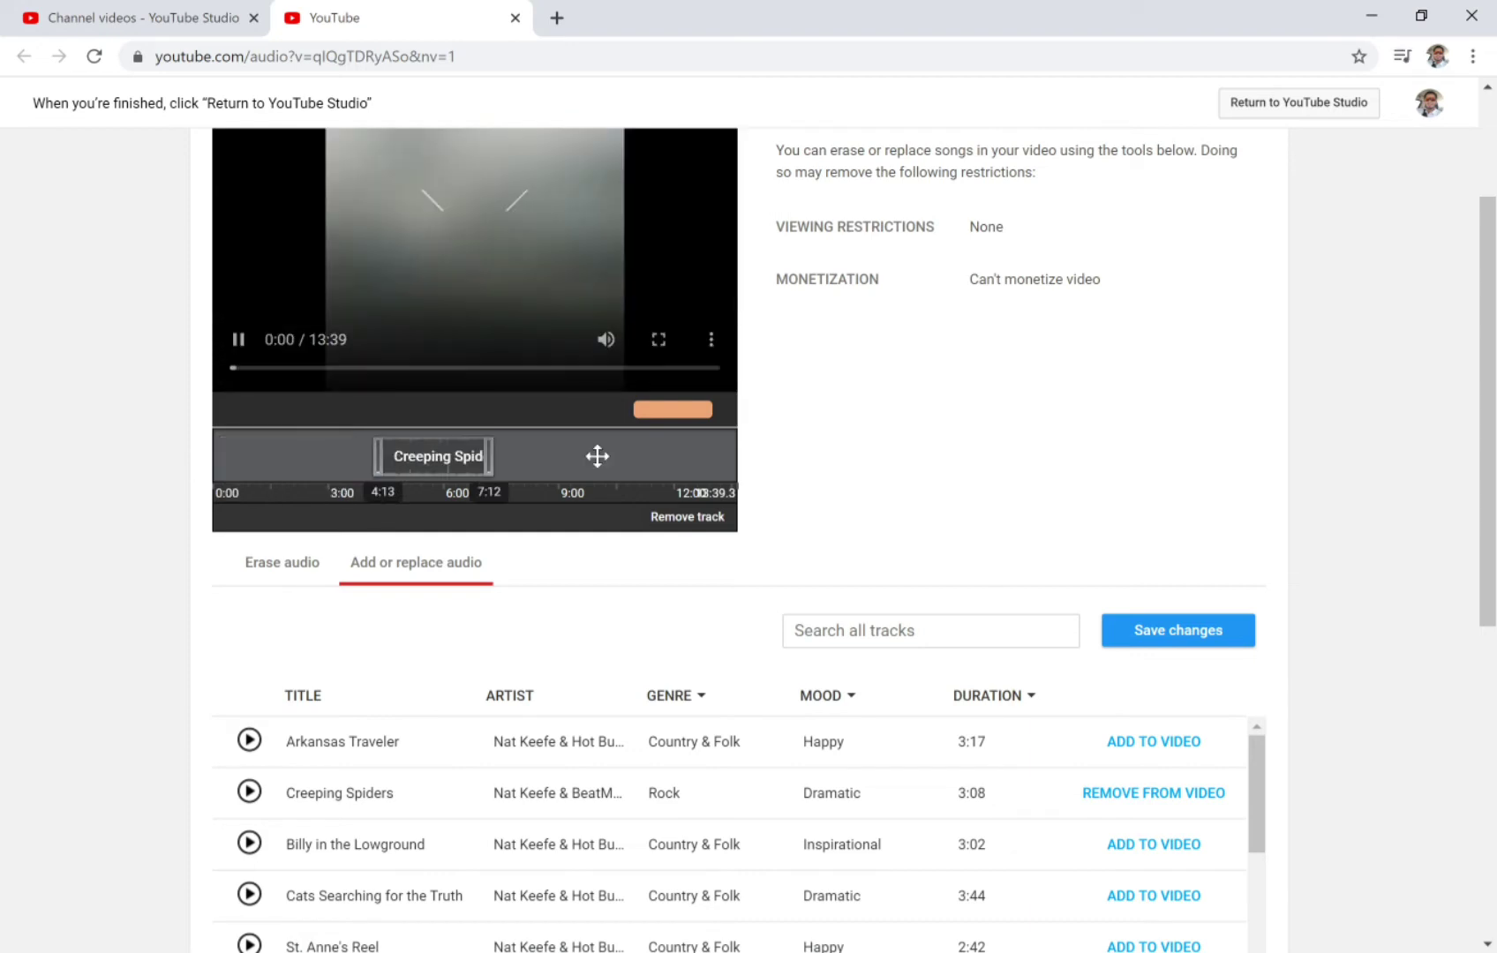
drag(598, 456, 732, 469)
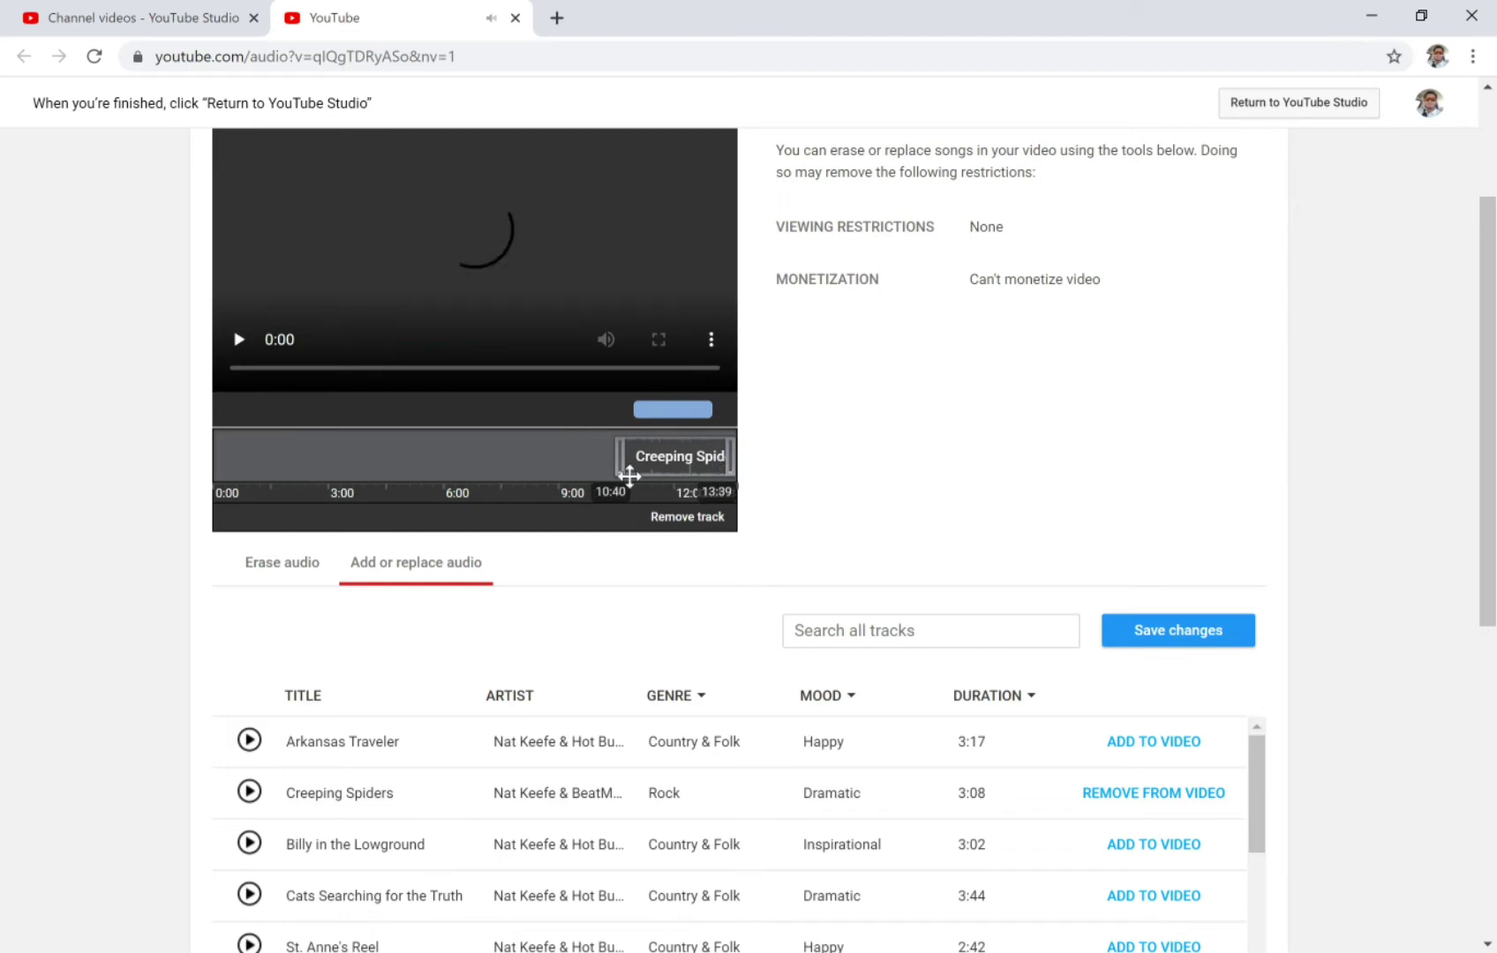
drag(630, 477, 541, 467)
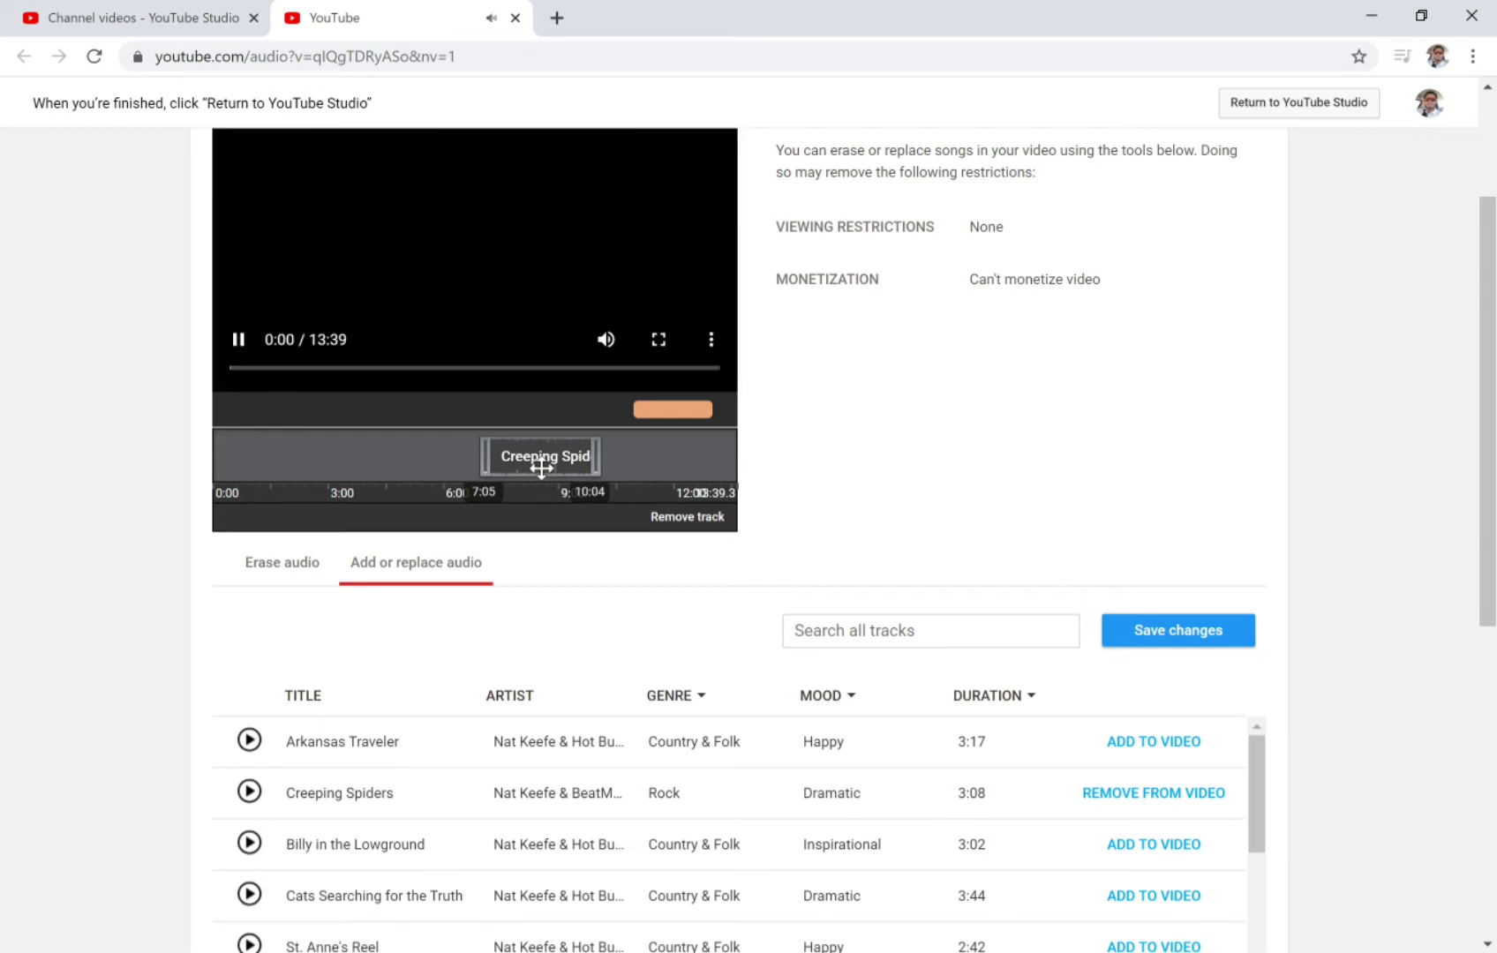
drag(541, 468, 689, 450)
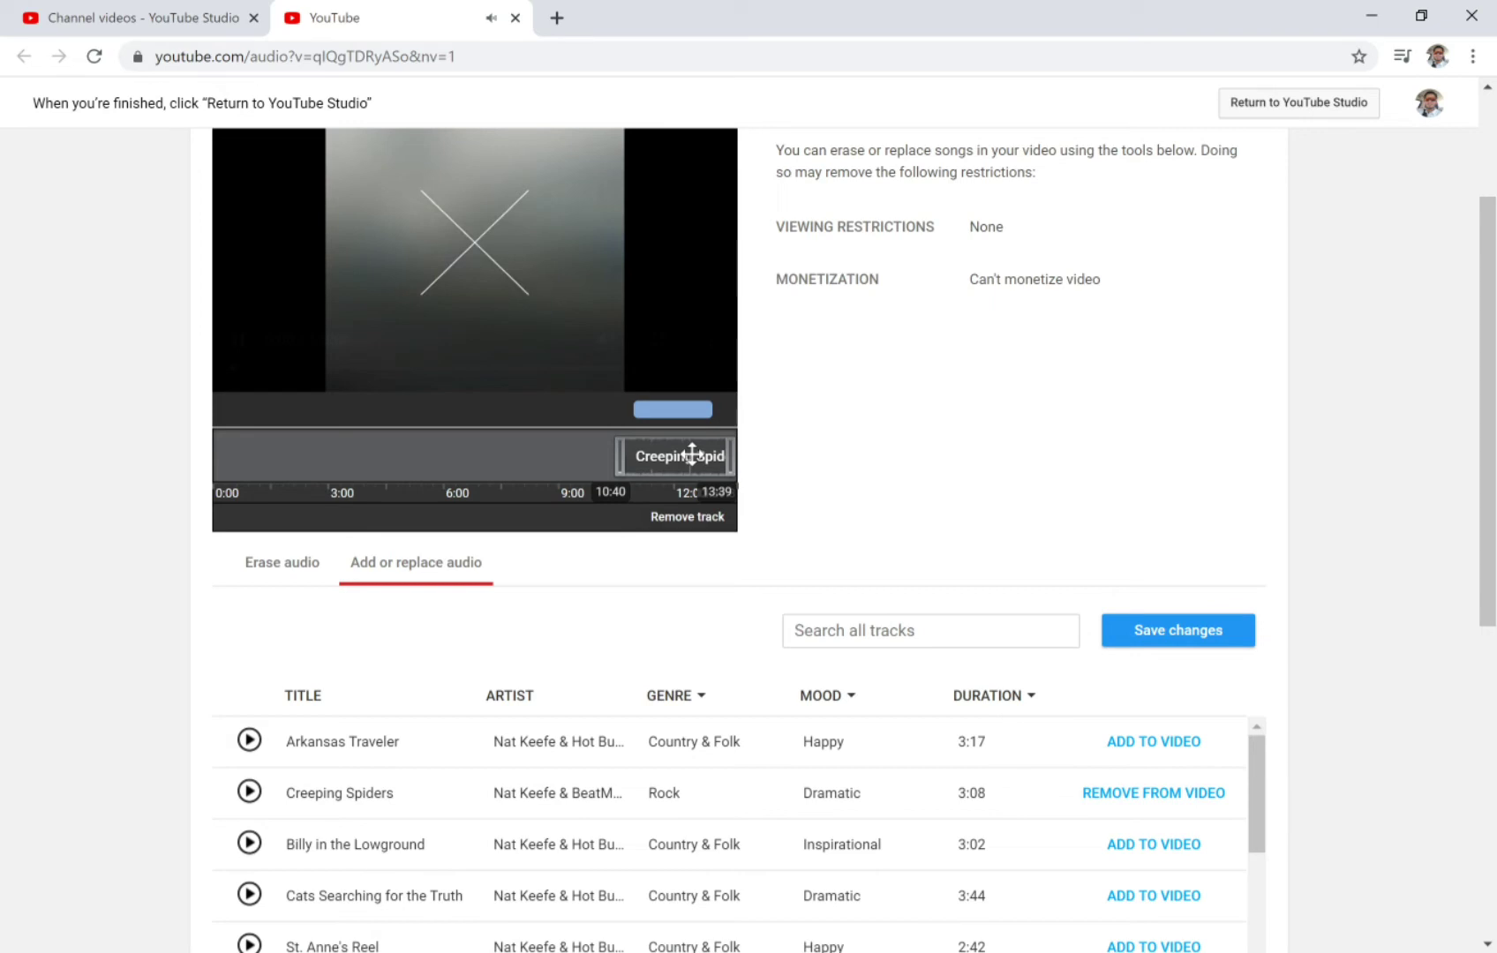
Step: Save the audio replacement and confirm processing of the edited video
click(1126, 637)
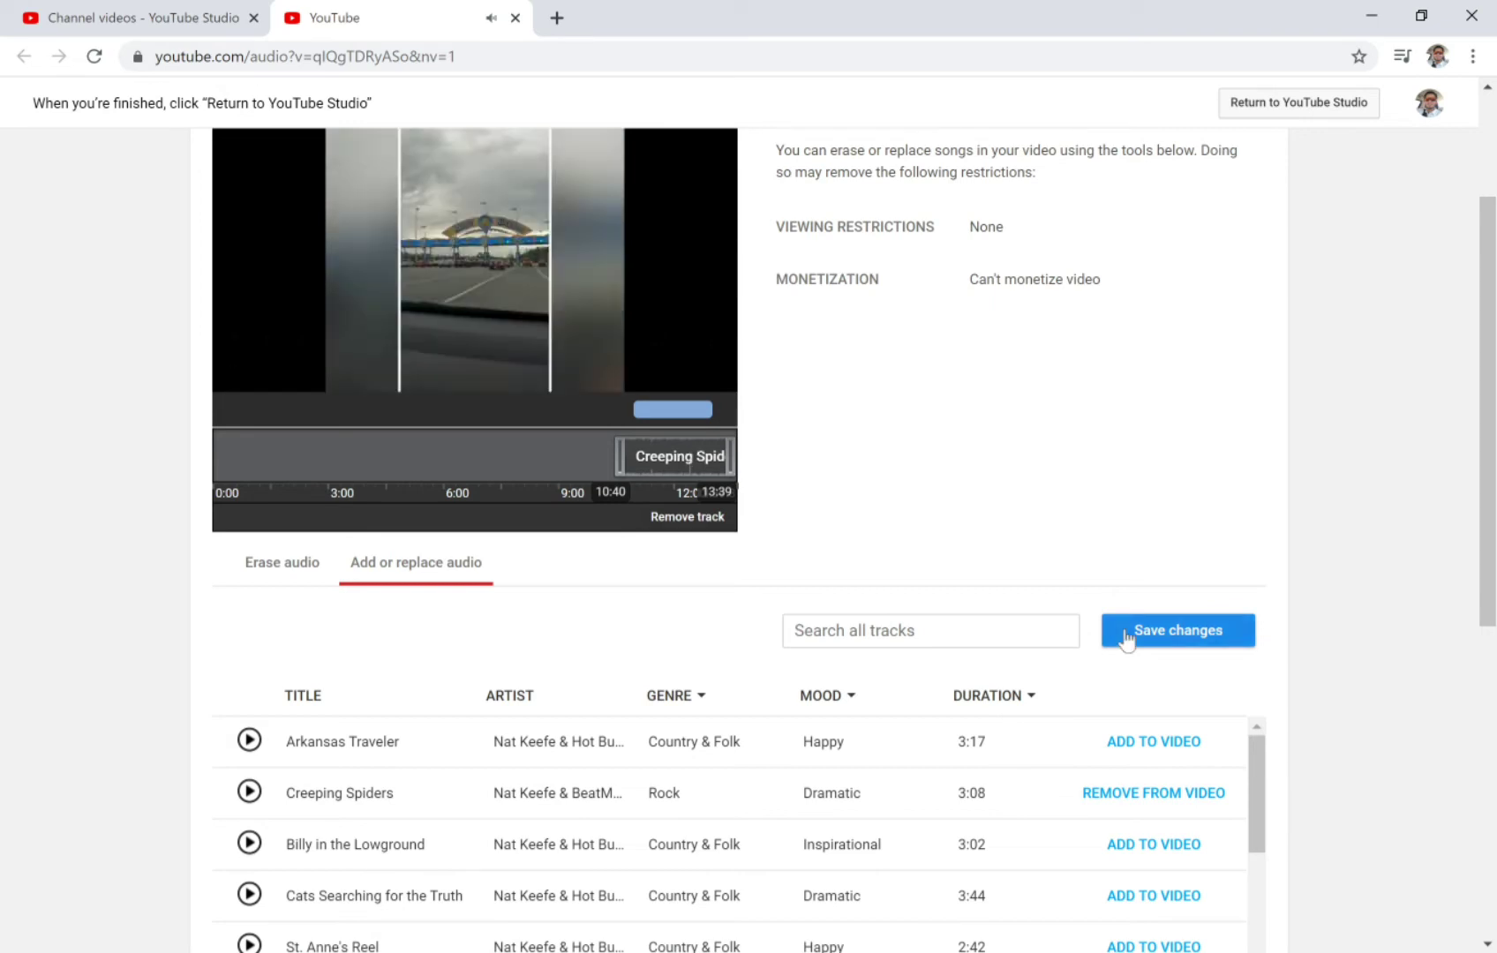
click(1126, 630)
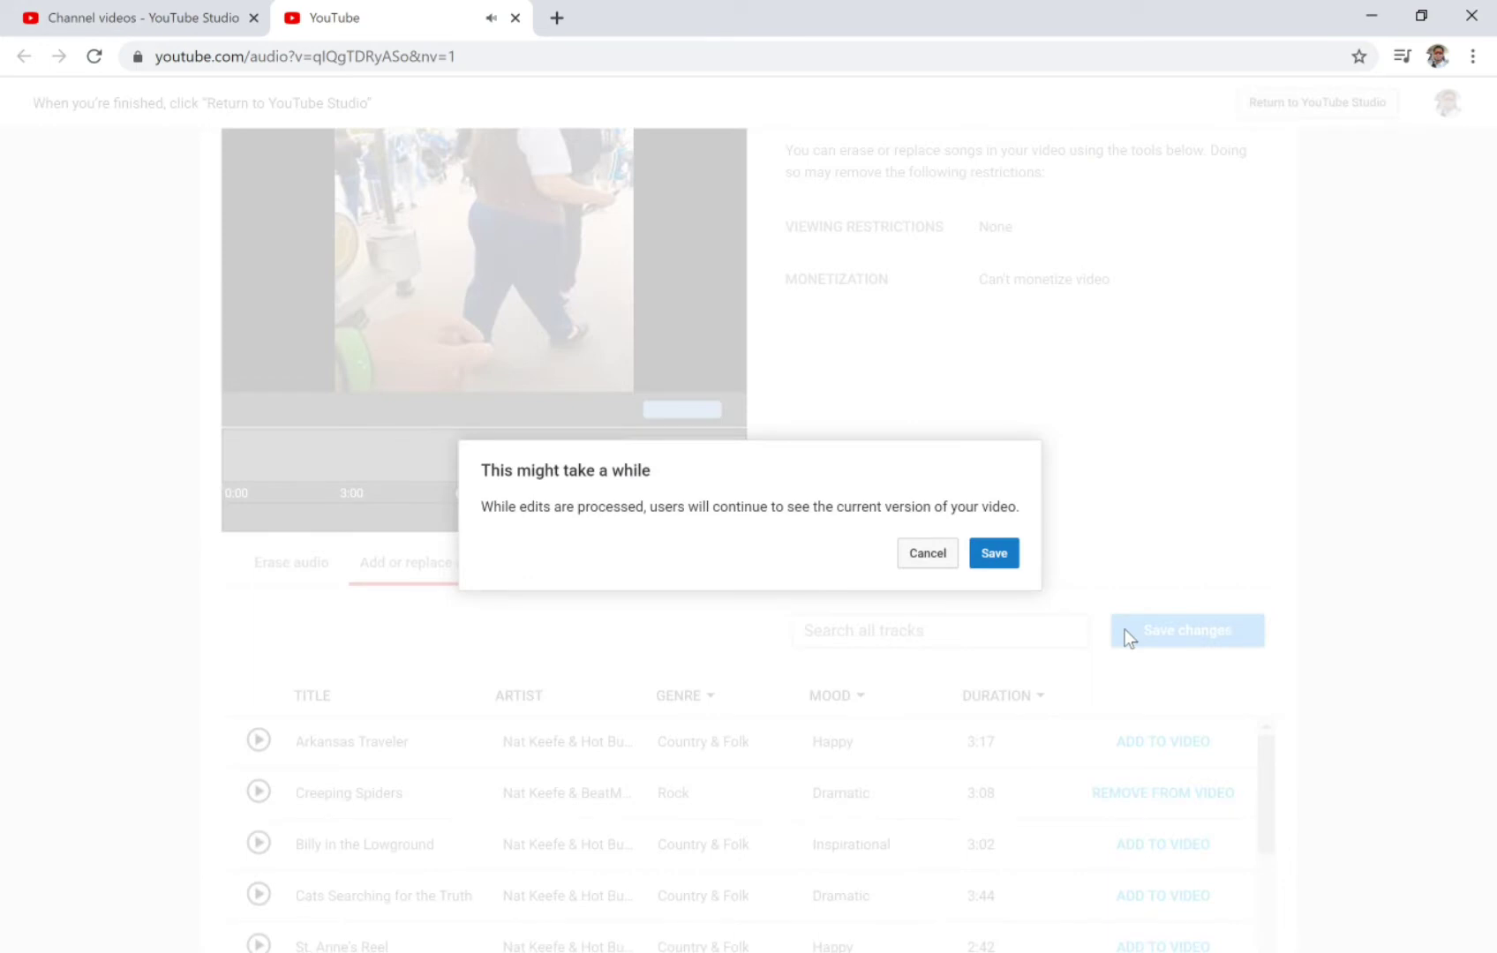
click(982, 556)
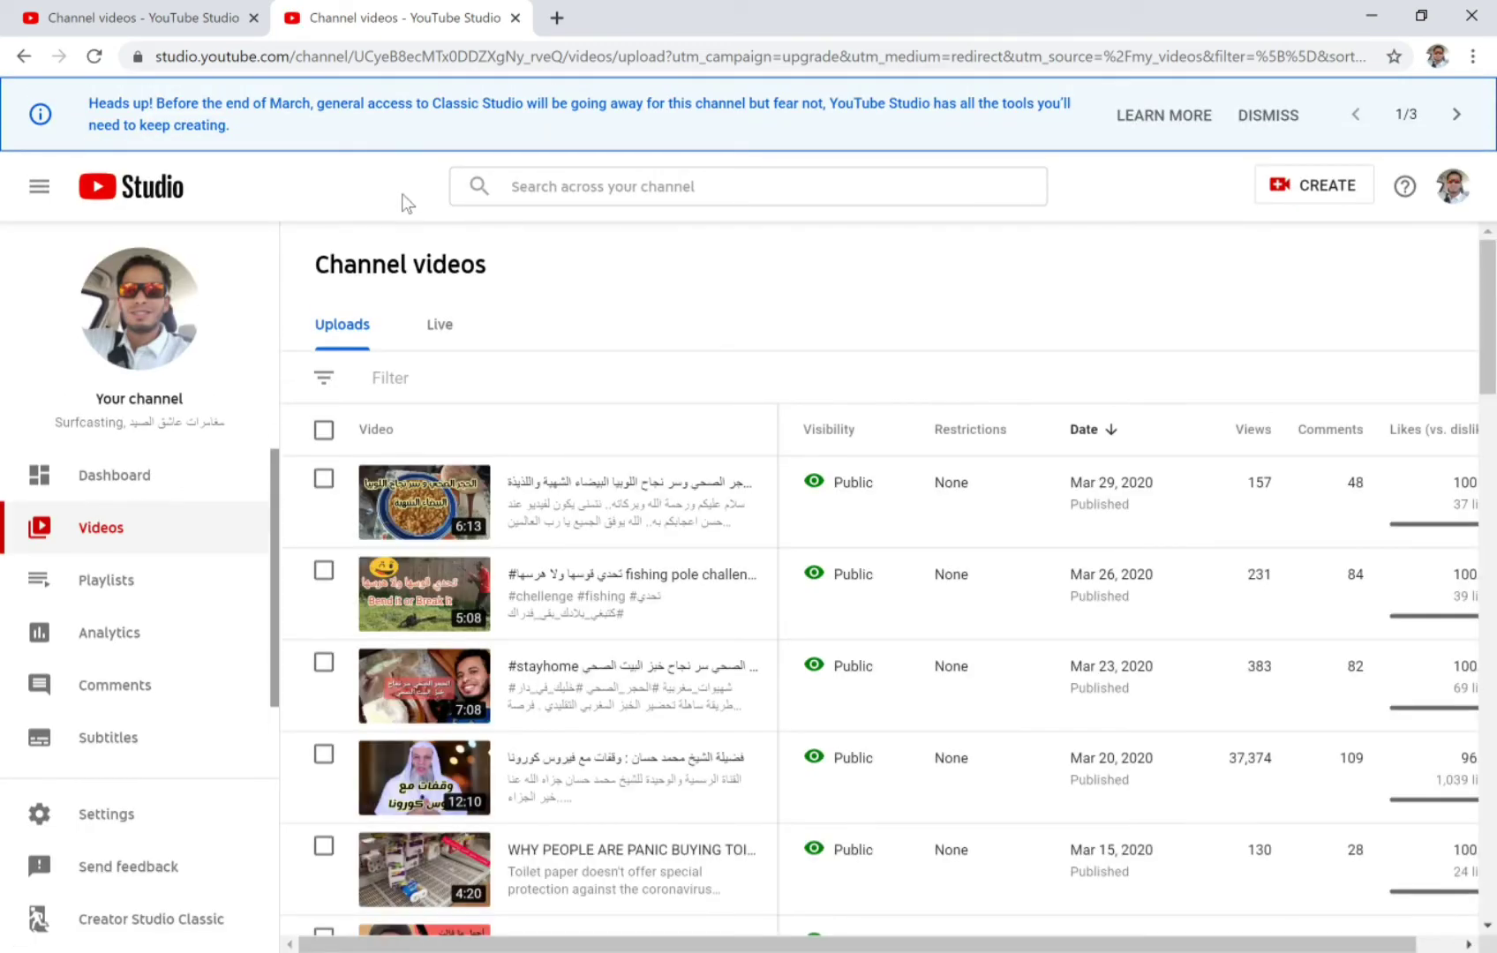
Step: Filter the channel videos by copyright claims and reopen the claim details of the Walt Disney world part#2 video
click(322, 381)
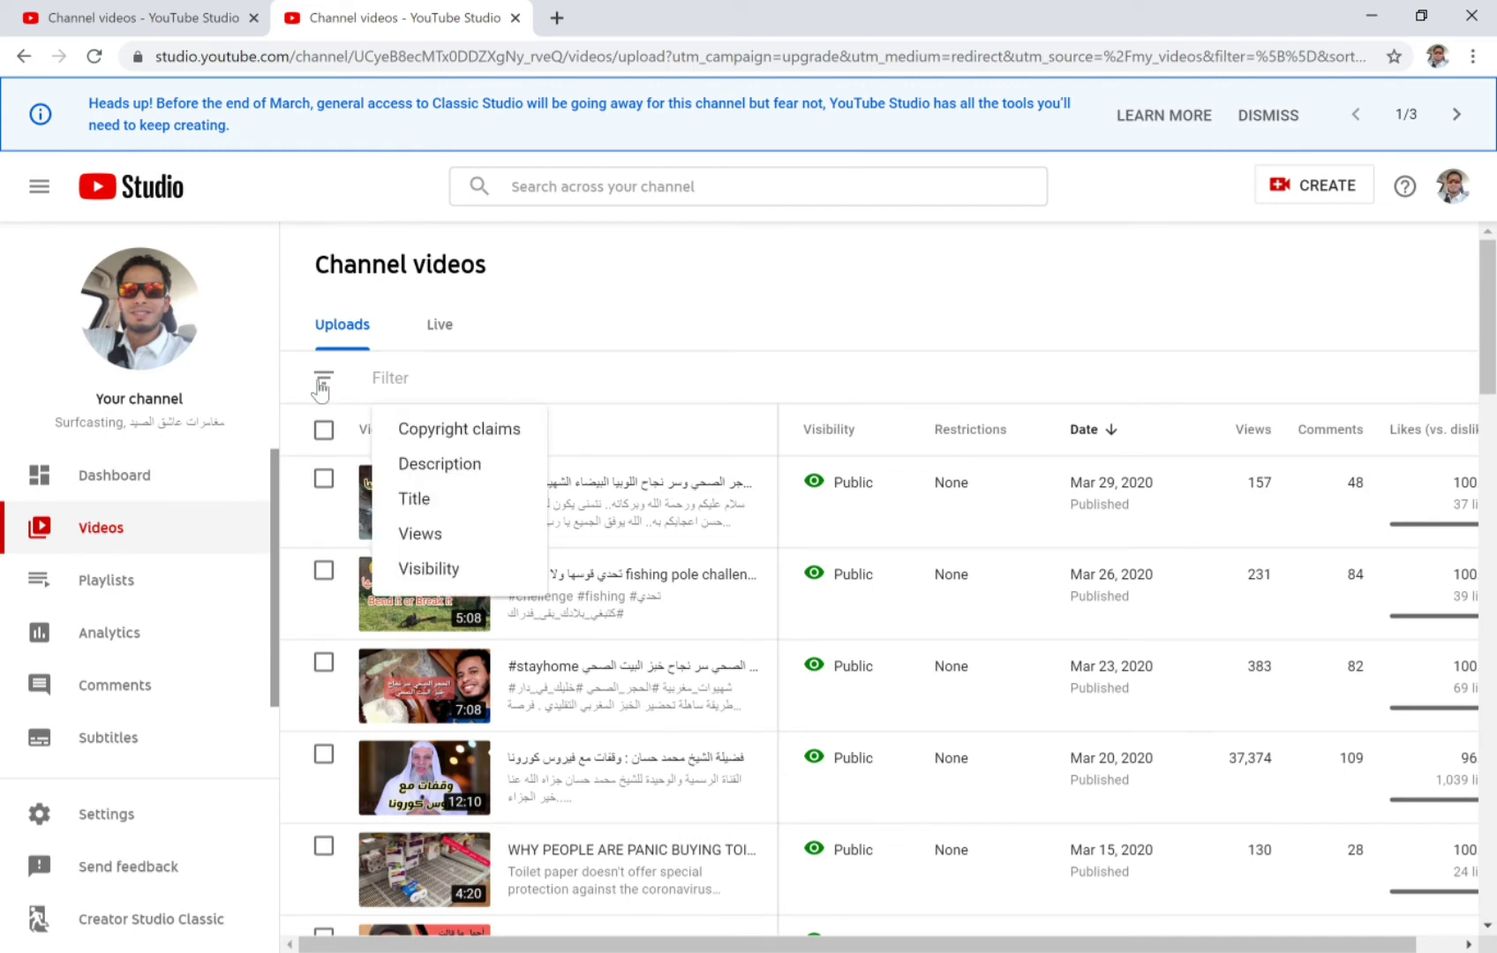
click(432, 431)
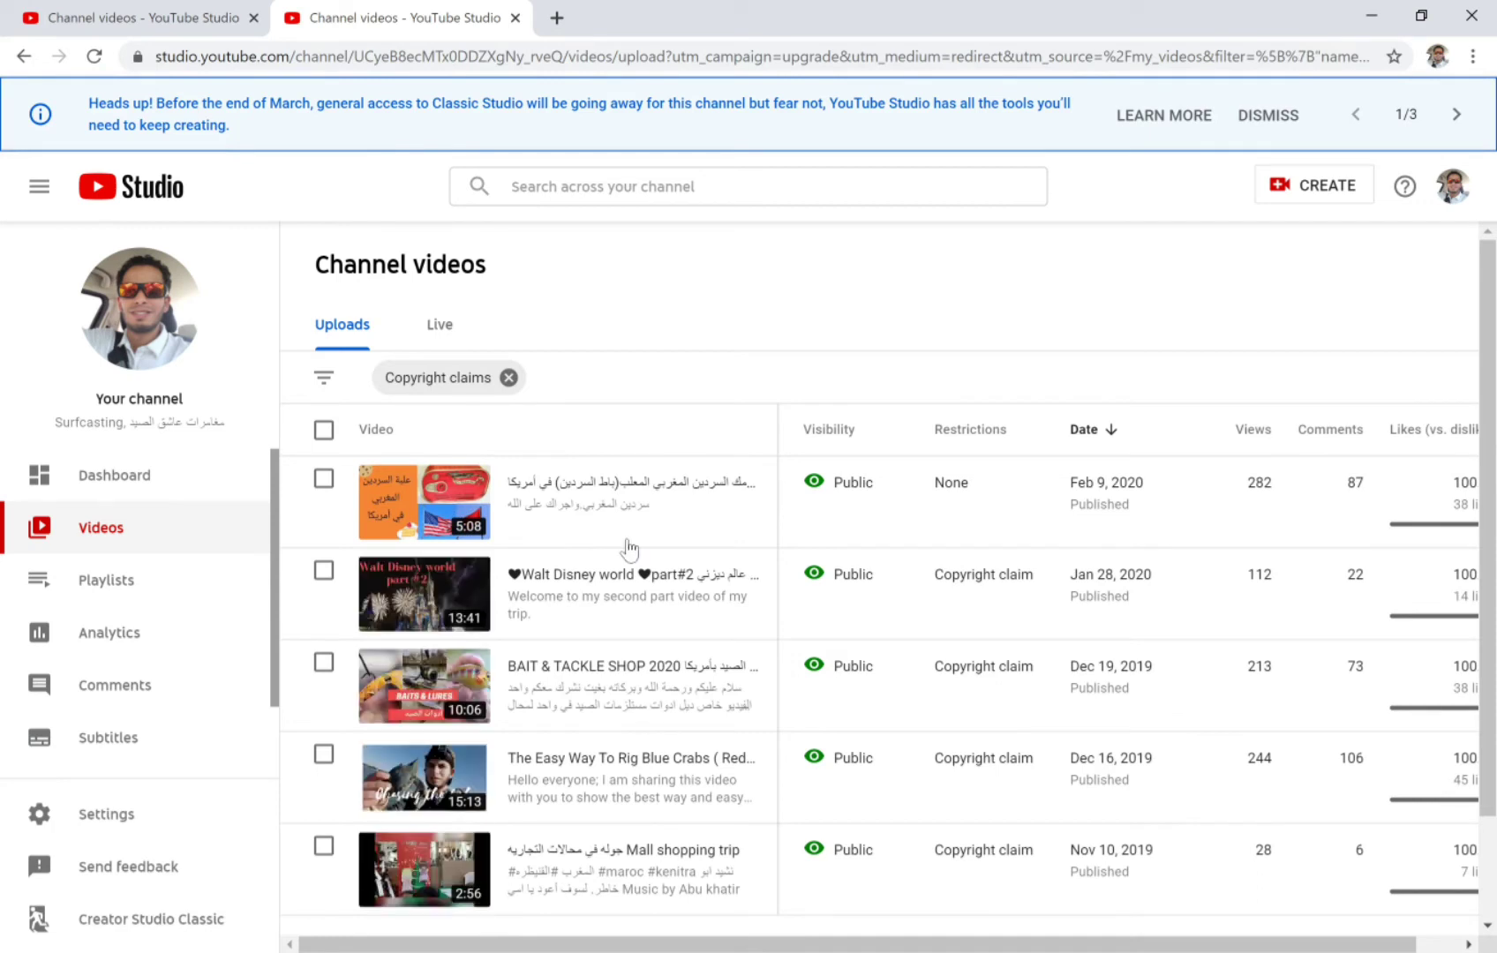
mouse_move(960, 598)
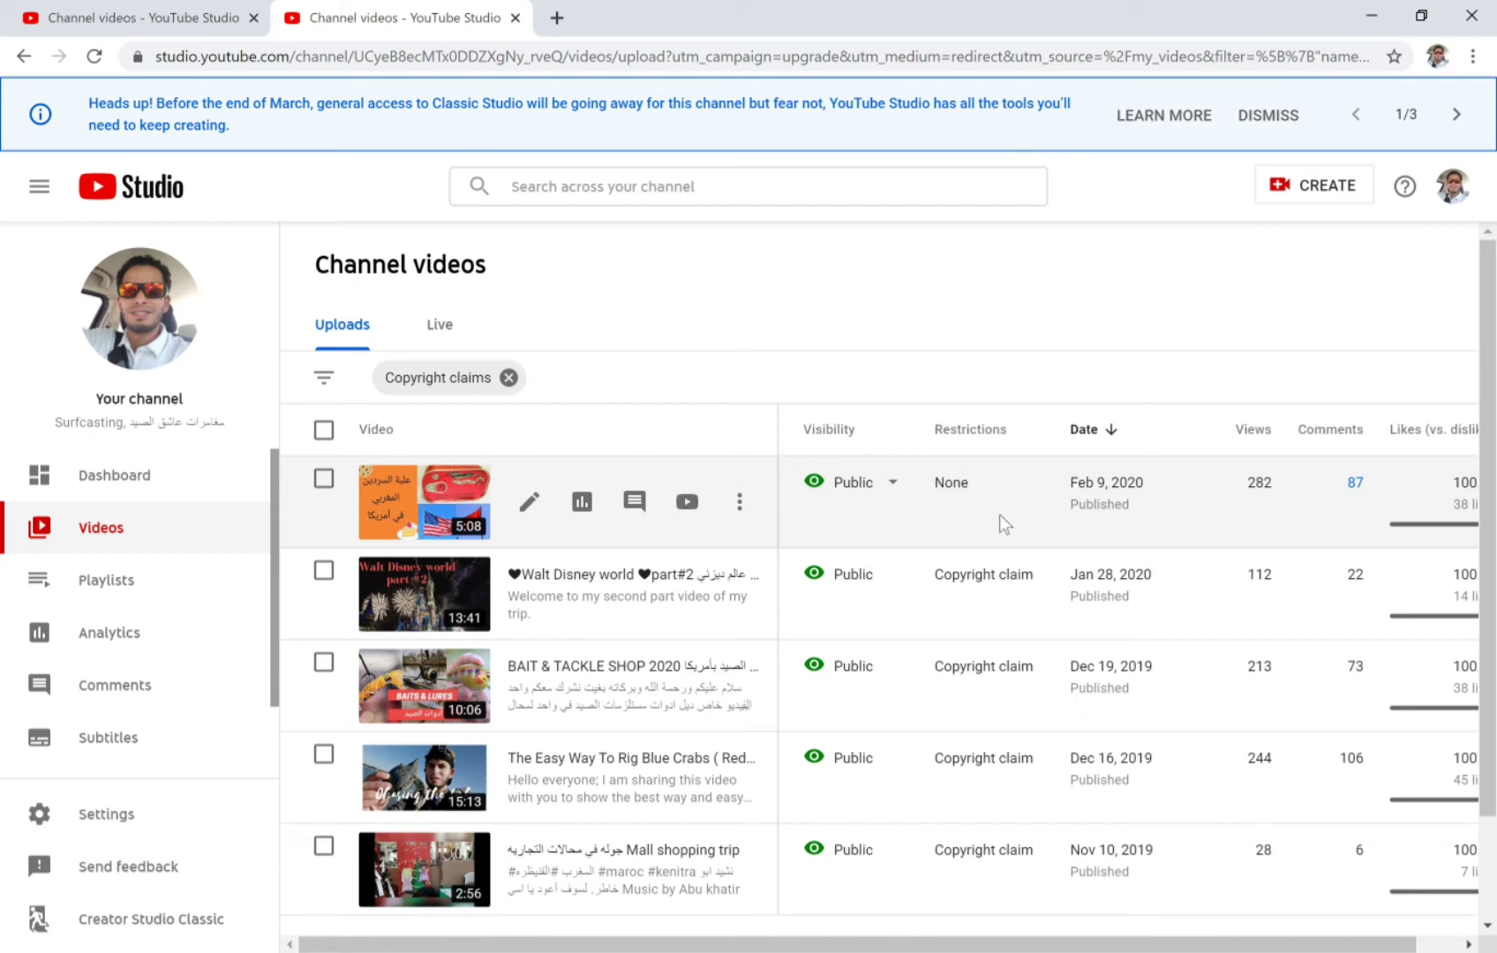
click(999, 515)
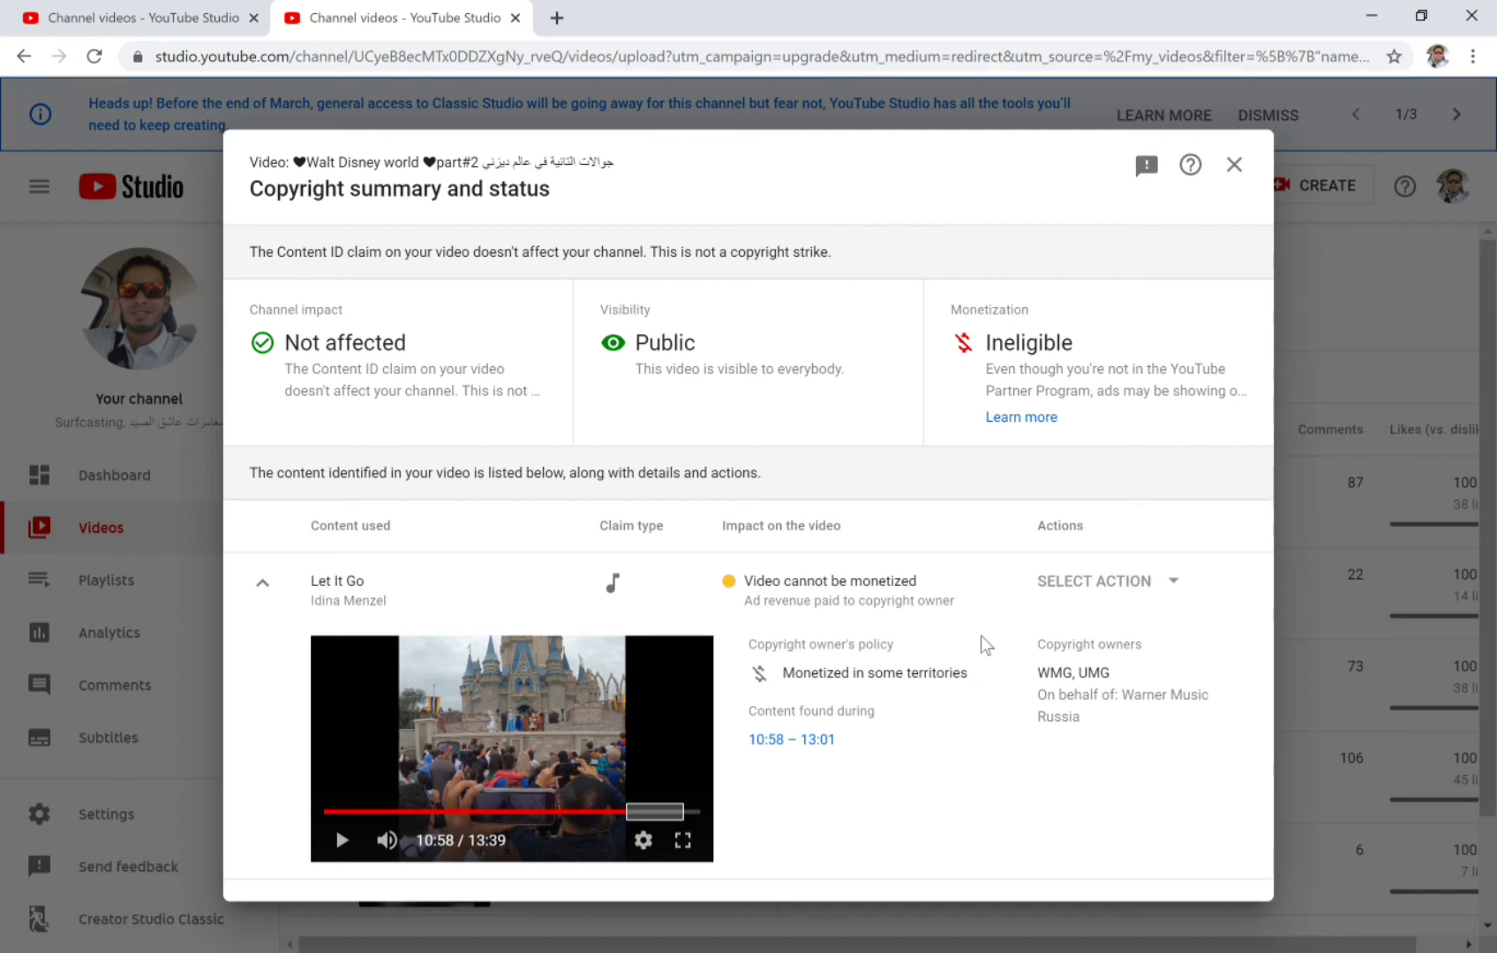
Step: Check the claimed segment in the video preview and close the copyright summary
click(666, 811)
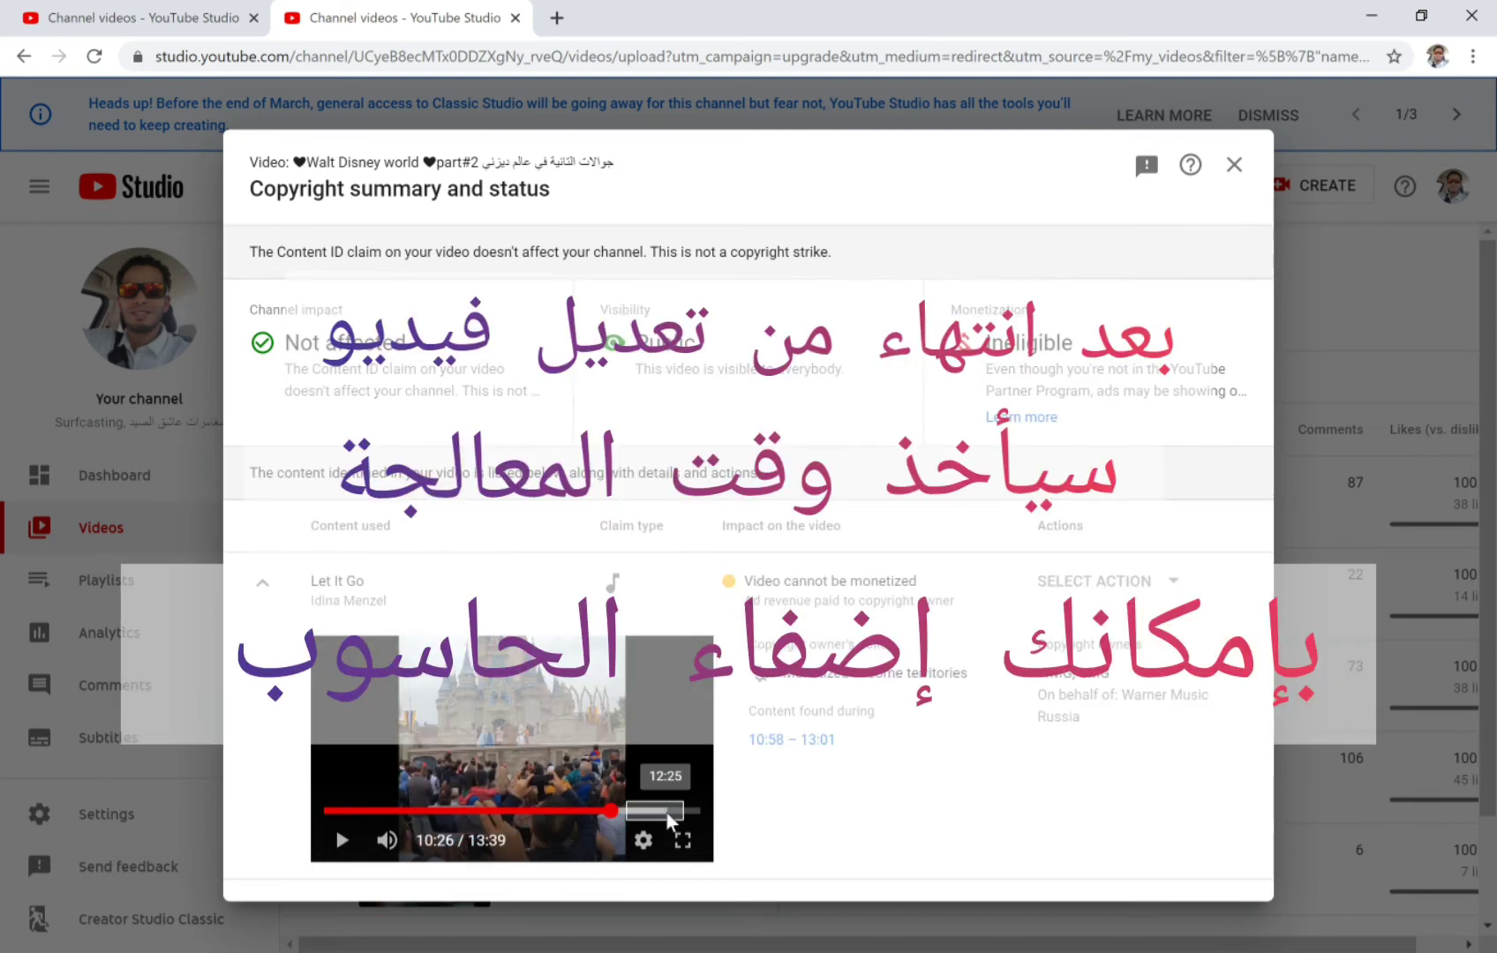
click(667, 812)
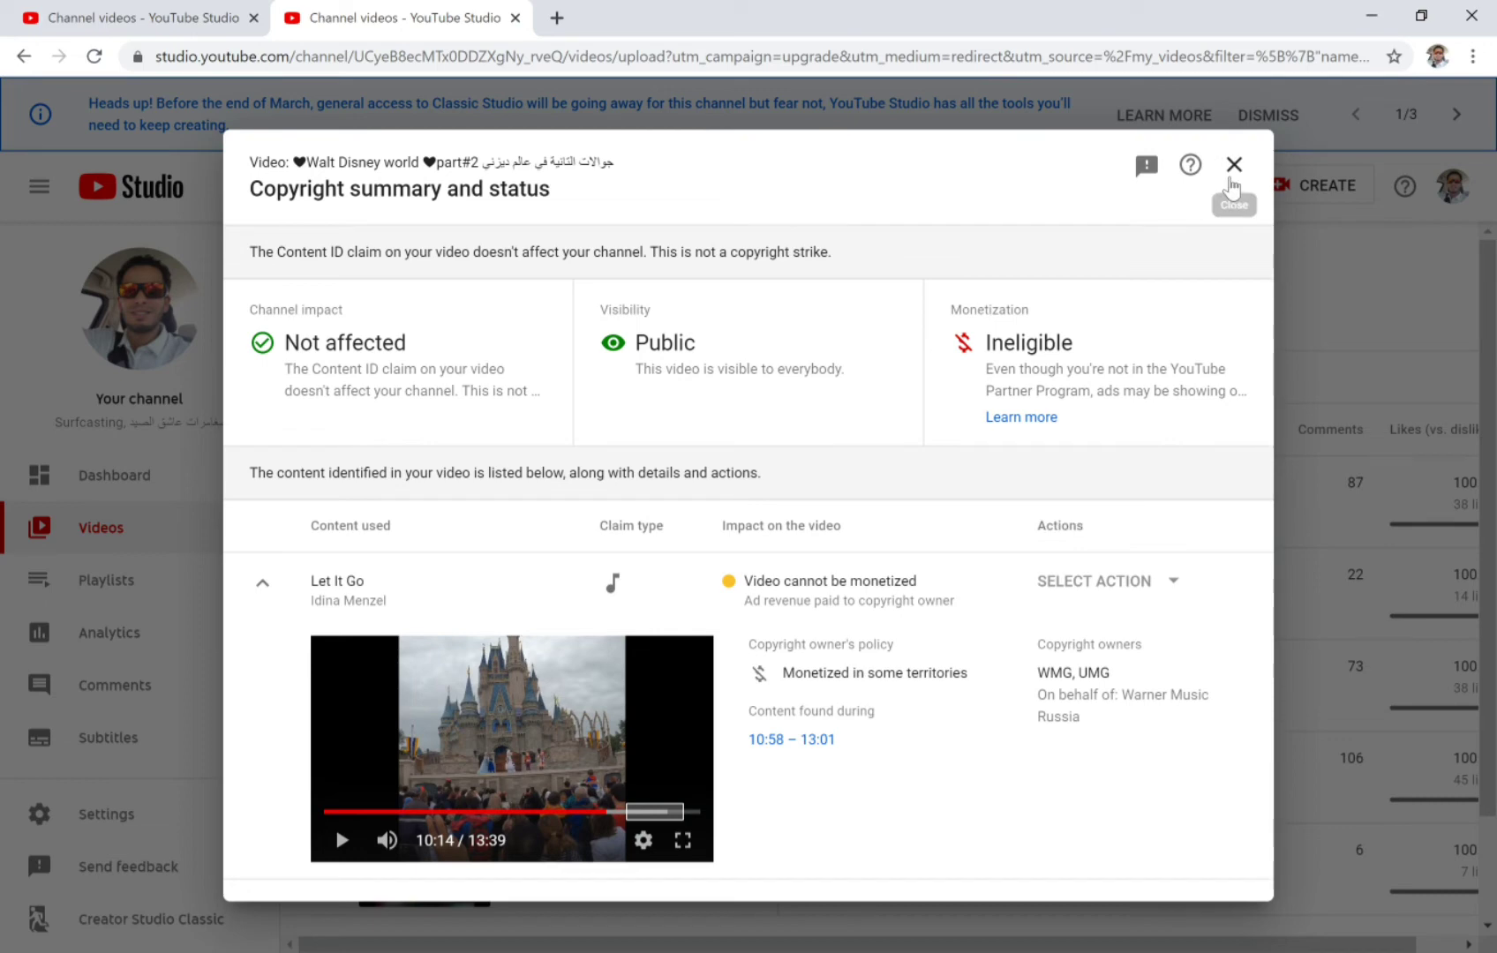
click(1233, 166)
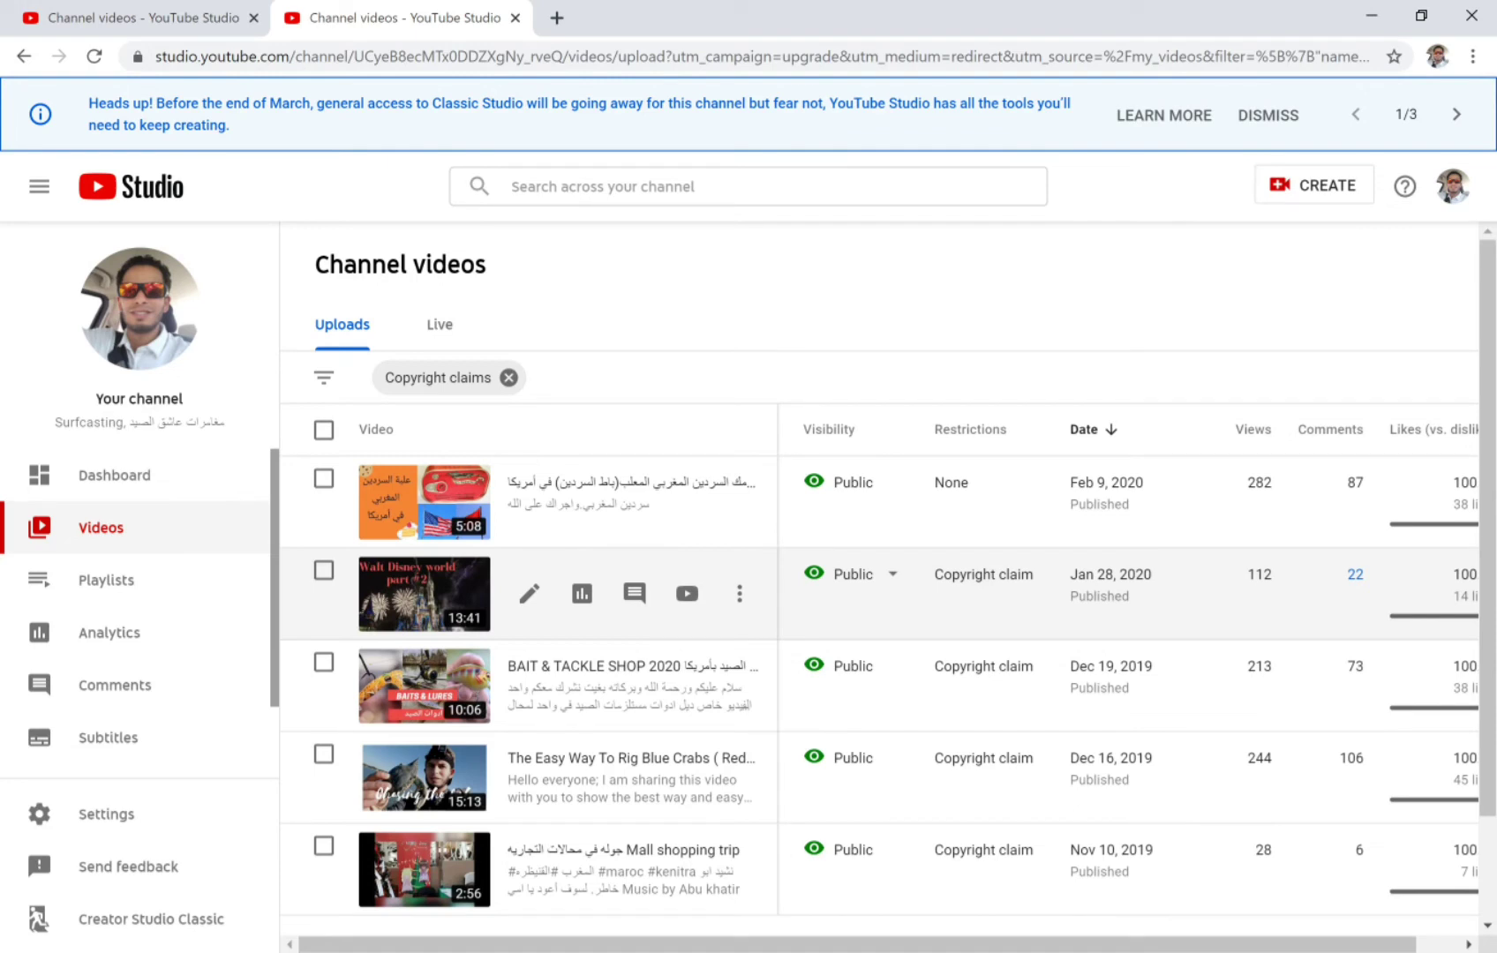
Step: Mute all sound while the claimed song plays in the Mall shopping trip video, and close its copyright summary
mouse_move(957, 861)
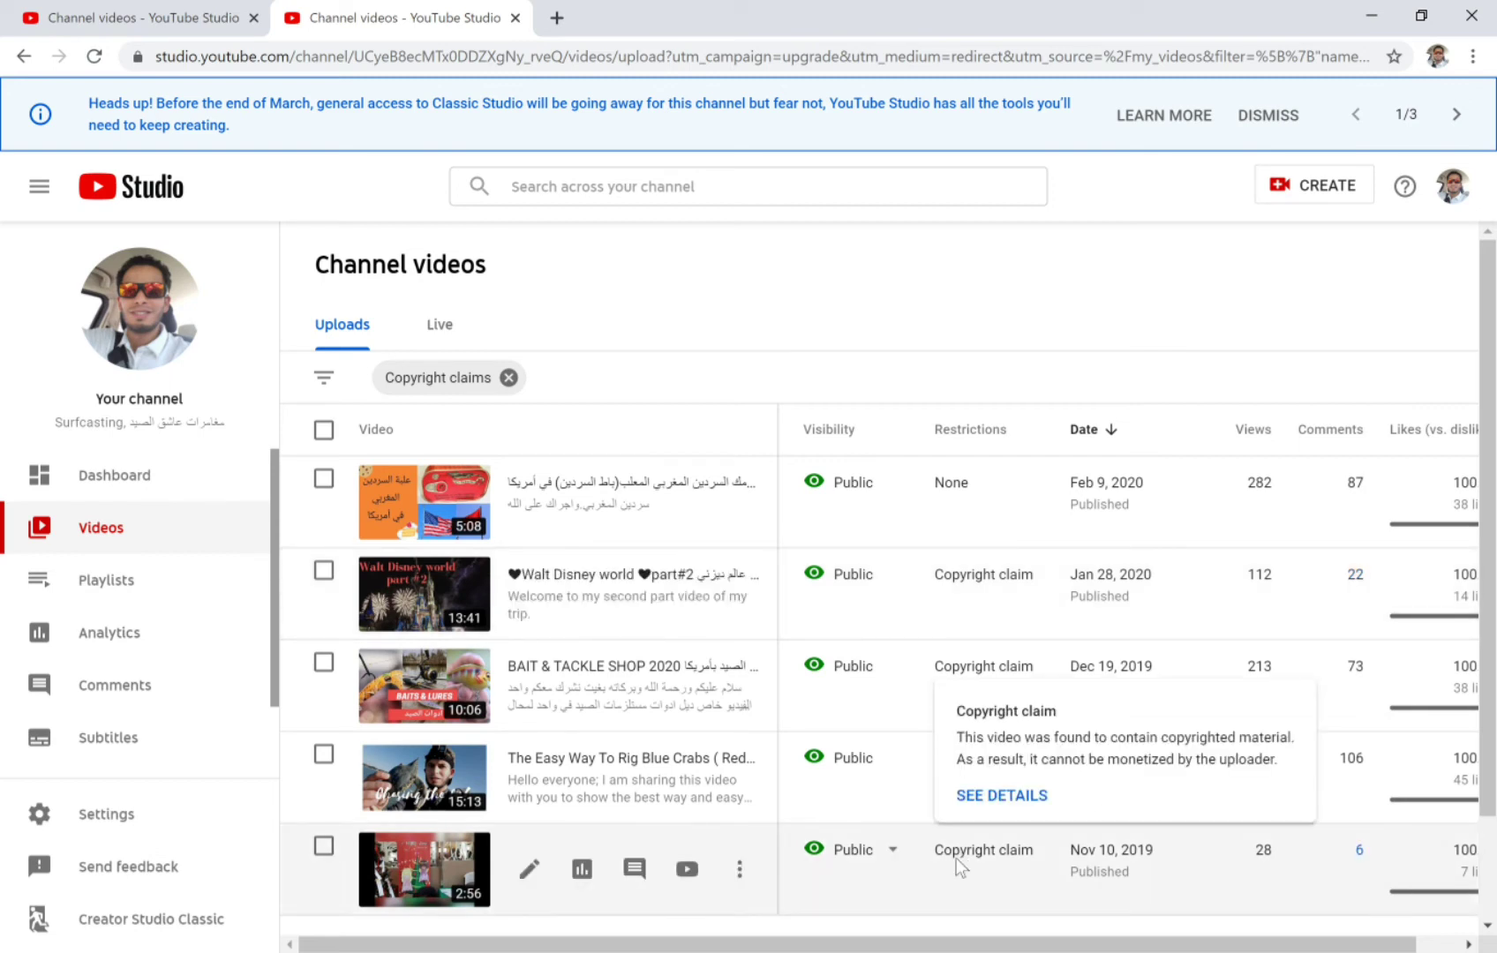
click(995, 799)
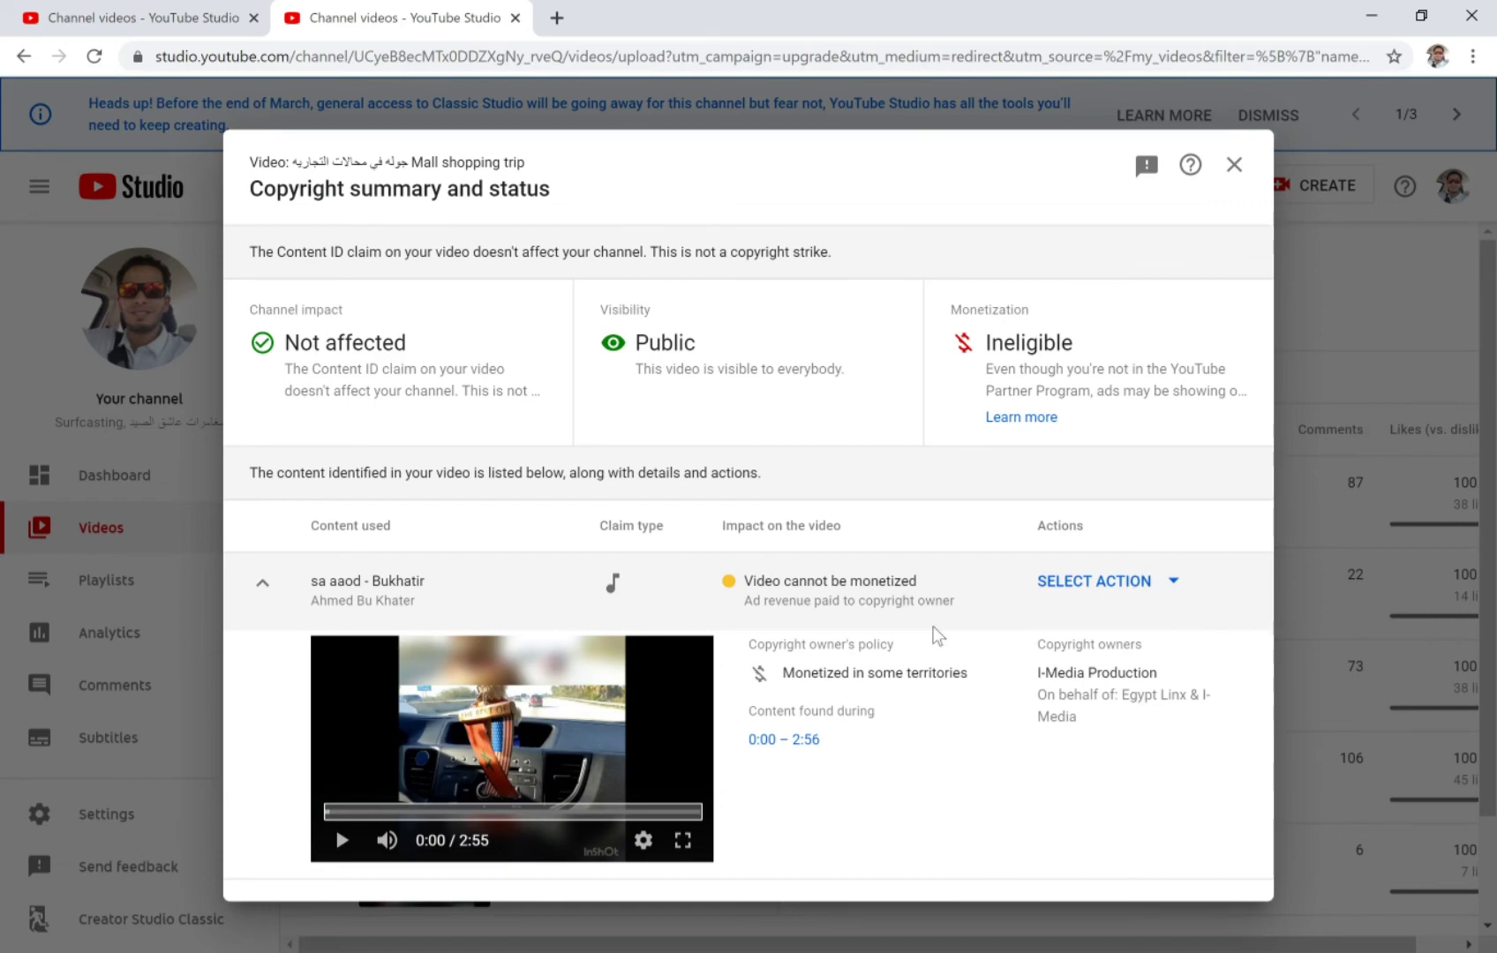
click(1113, 576)
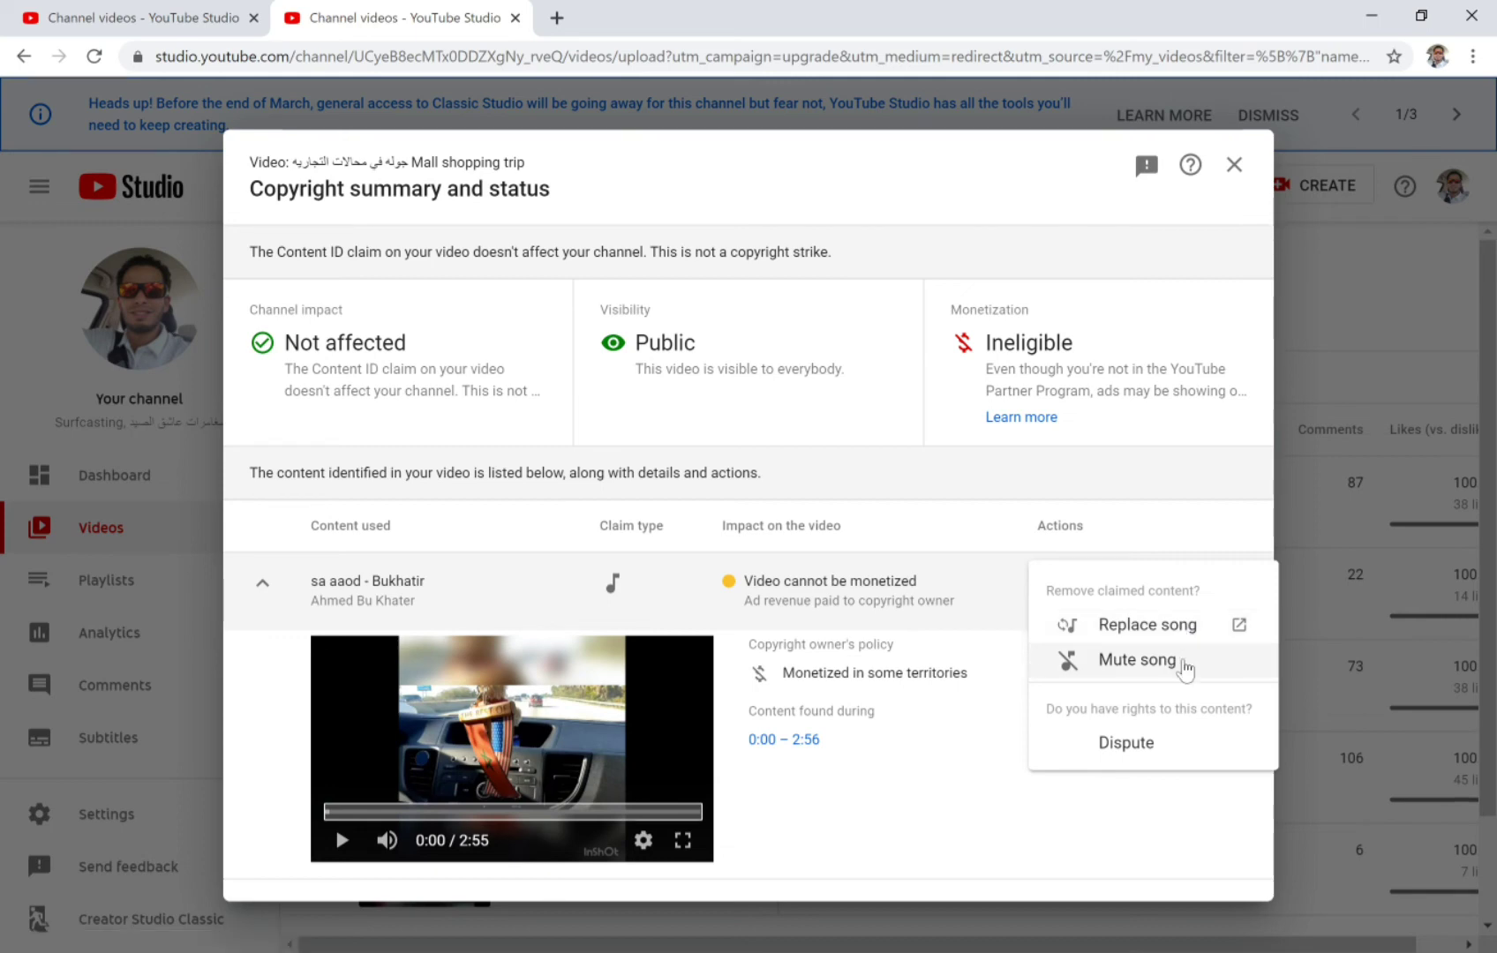
click(1184, 668)
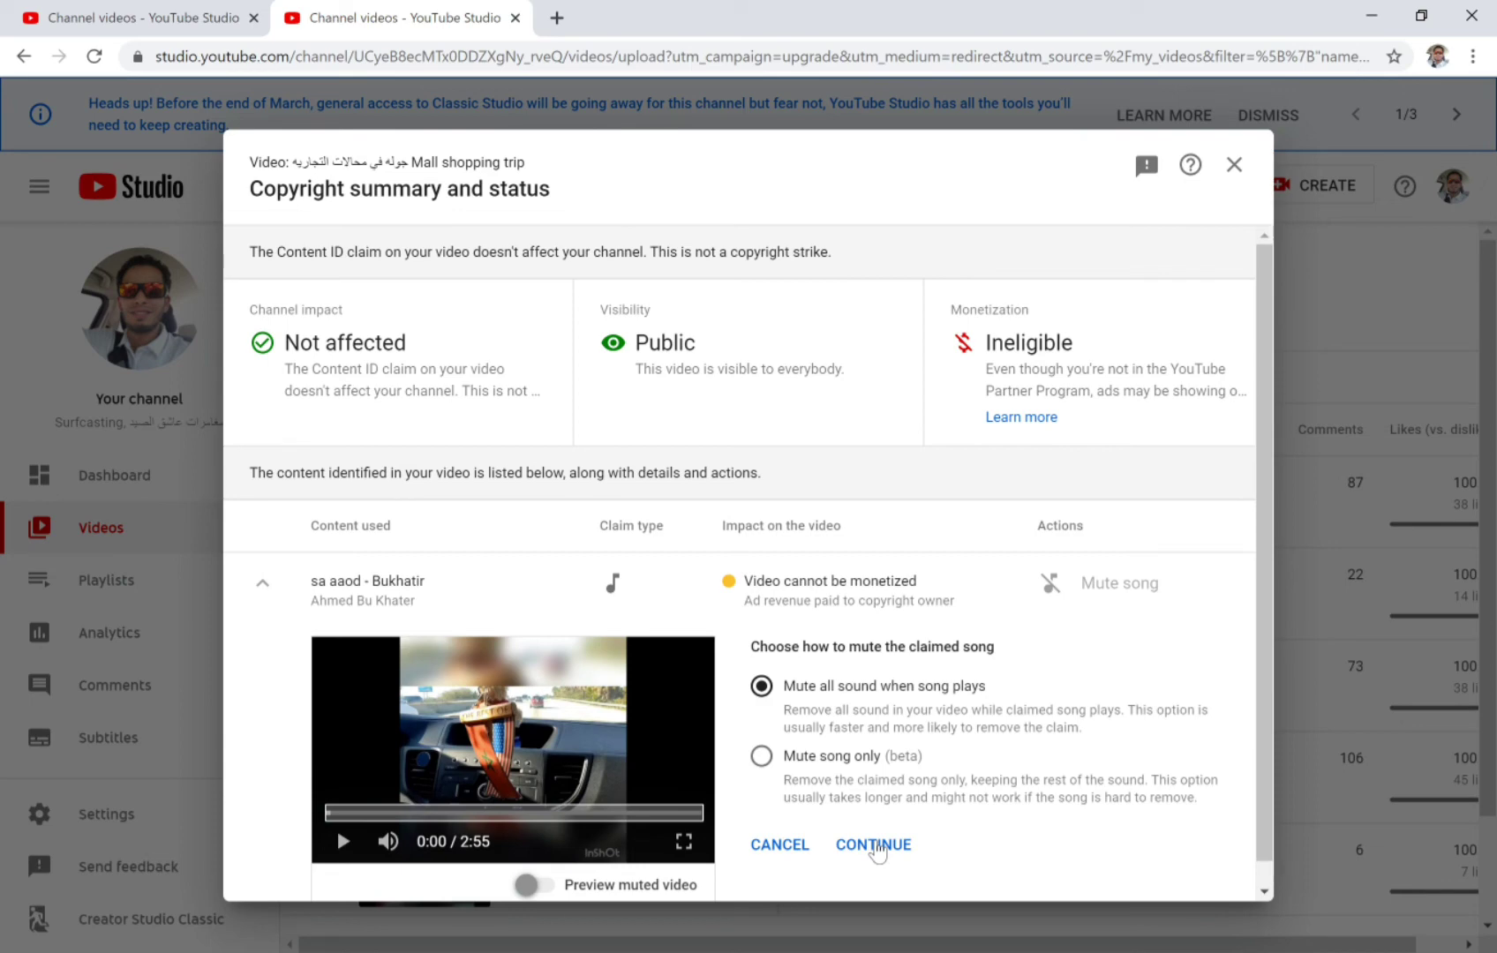
click(874, 845)
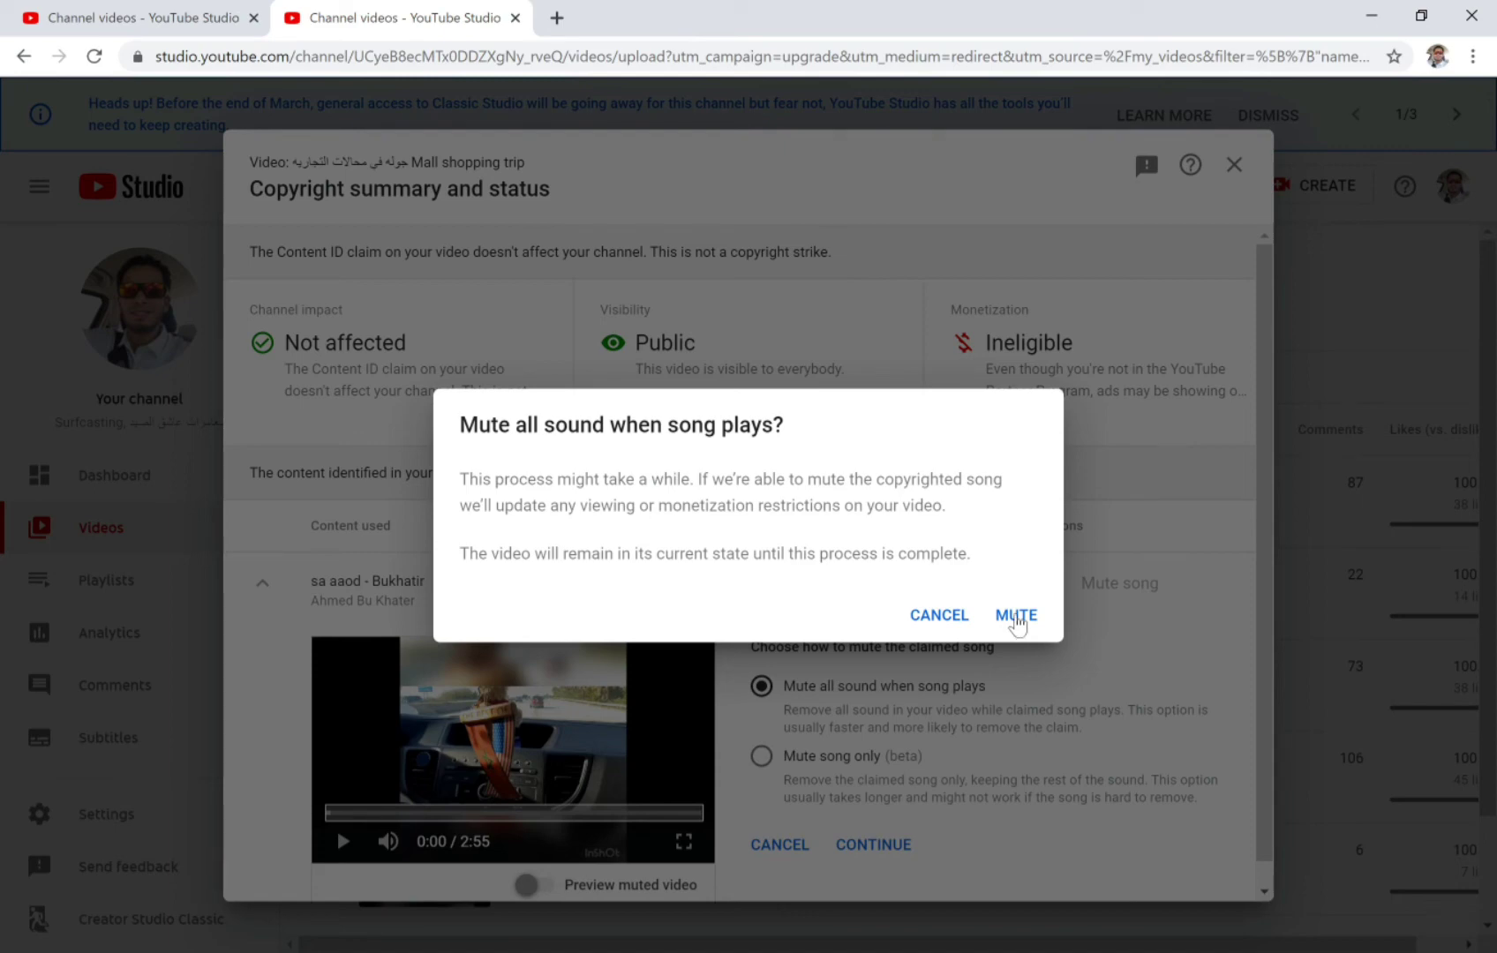
click(1017, 616)
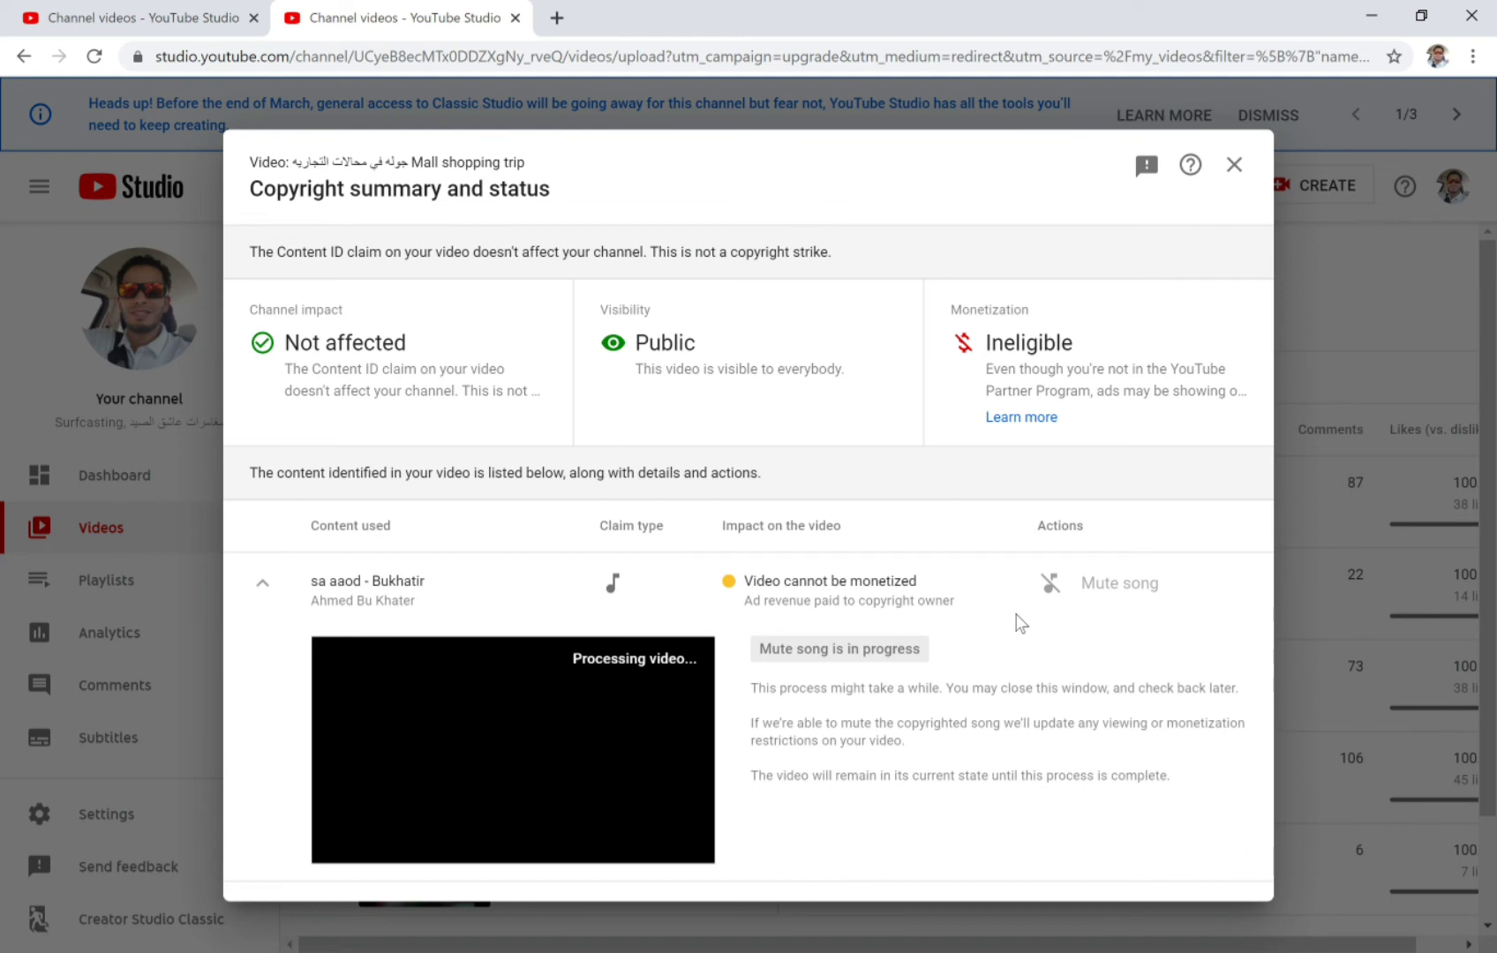
click(1234, 167)
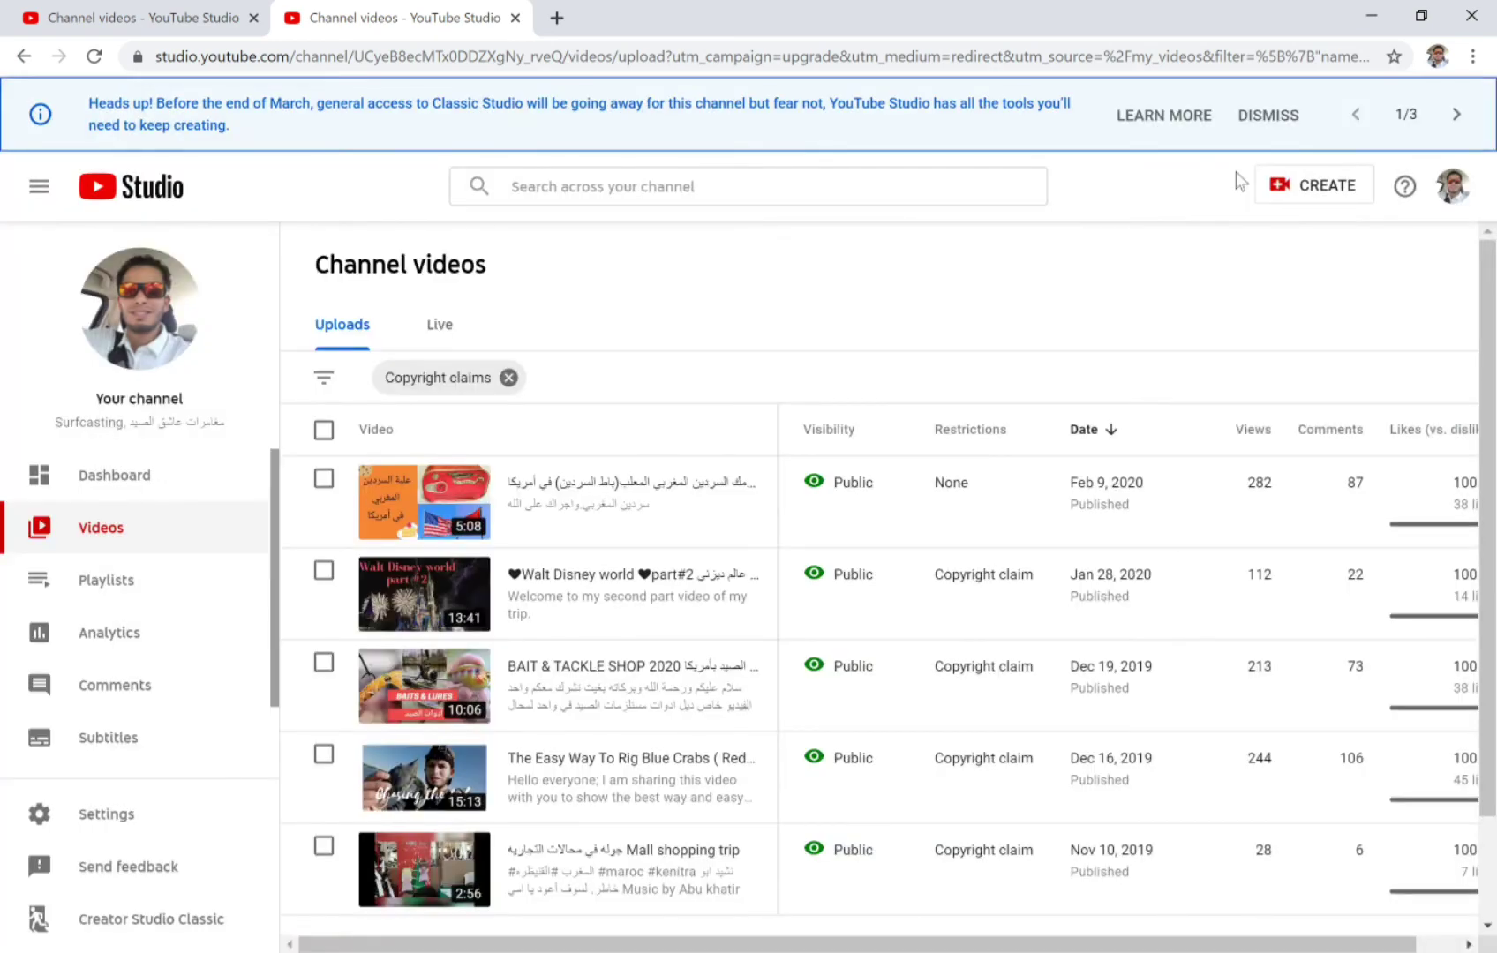
Step: Clear the filter on the channel videos and filter them by copyright claims again
click(509, 378)
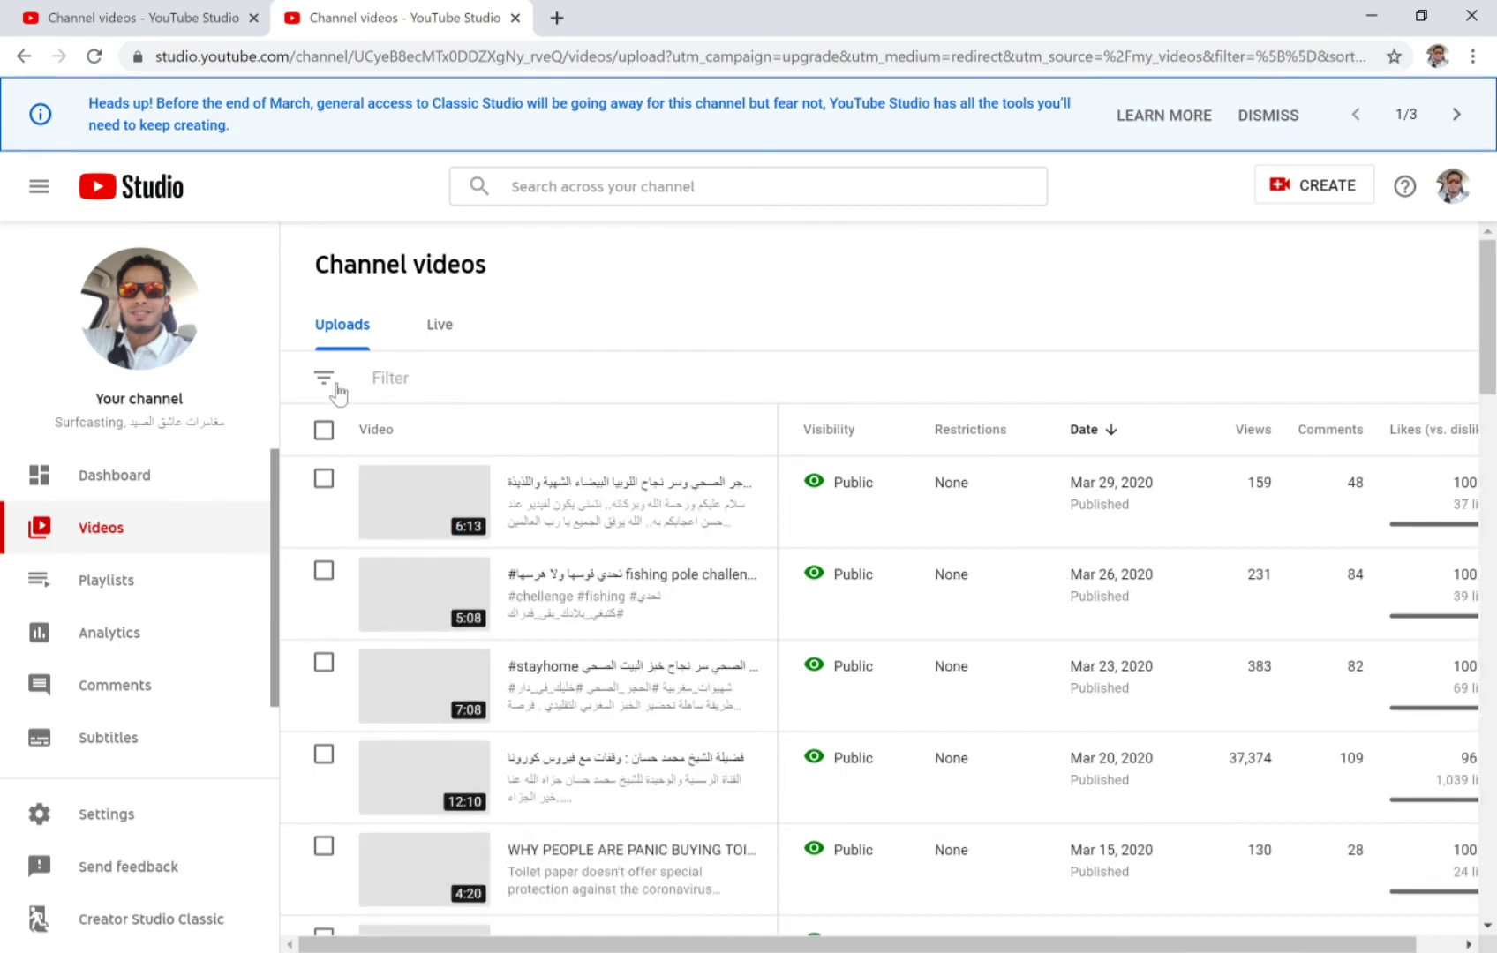
click(336, 386)
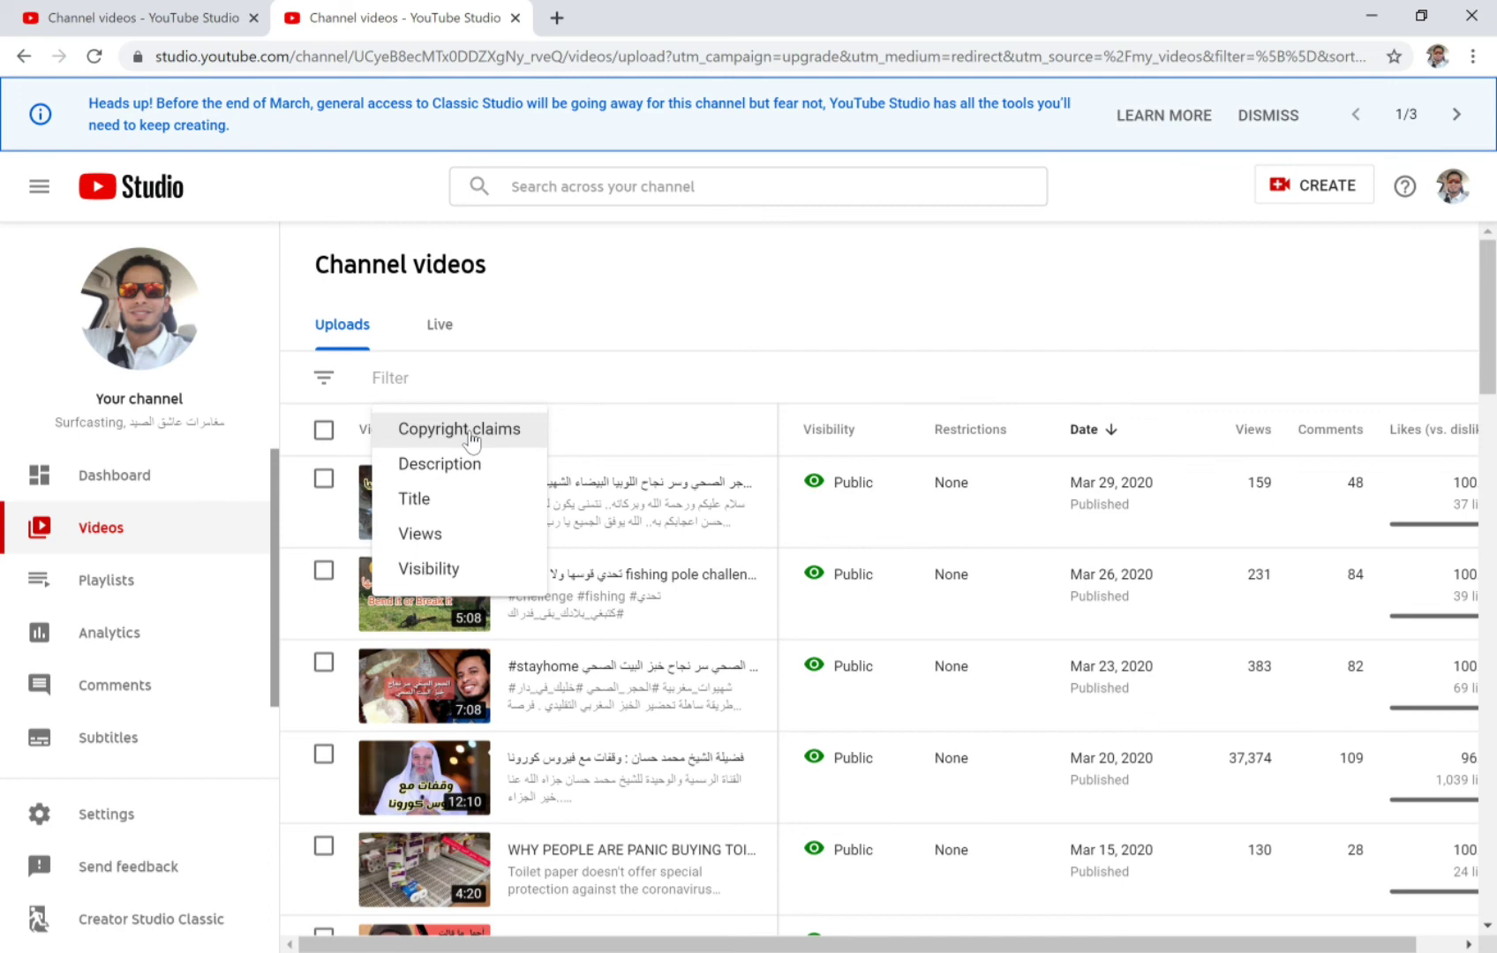
click(472, 431)
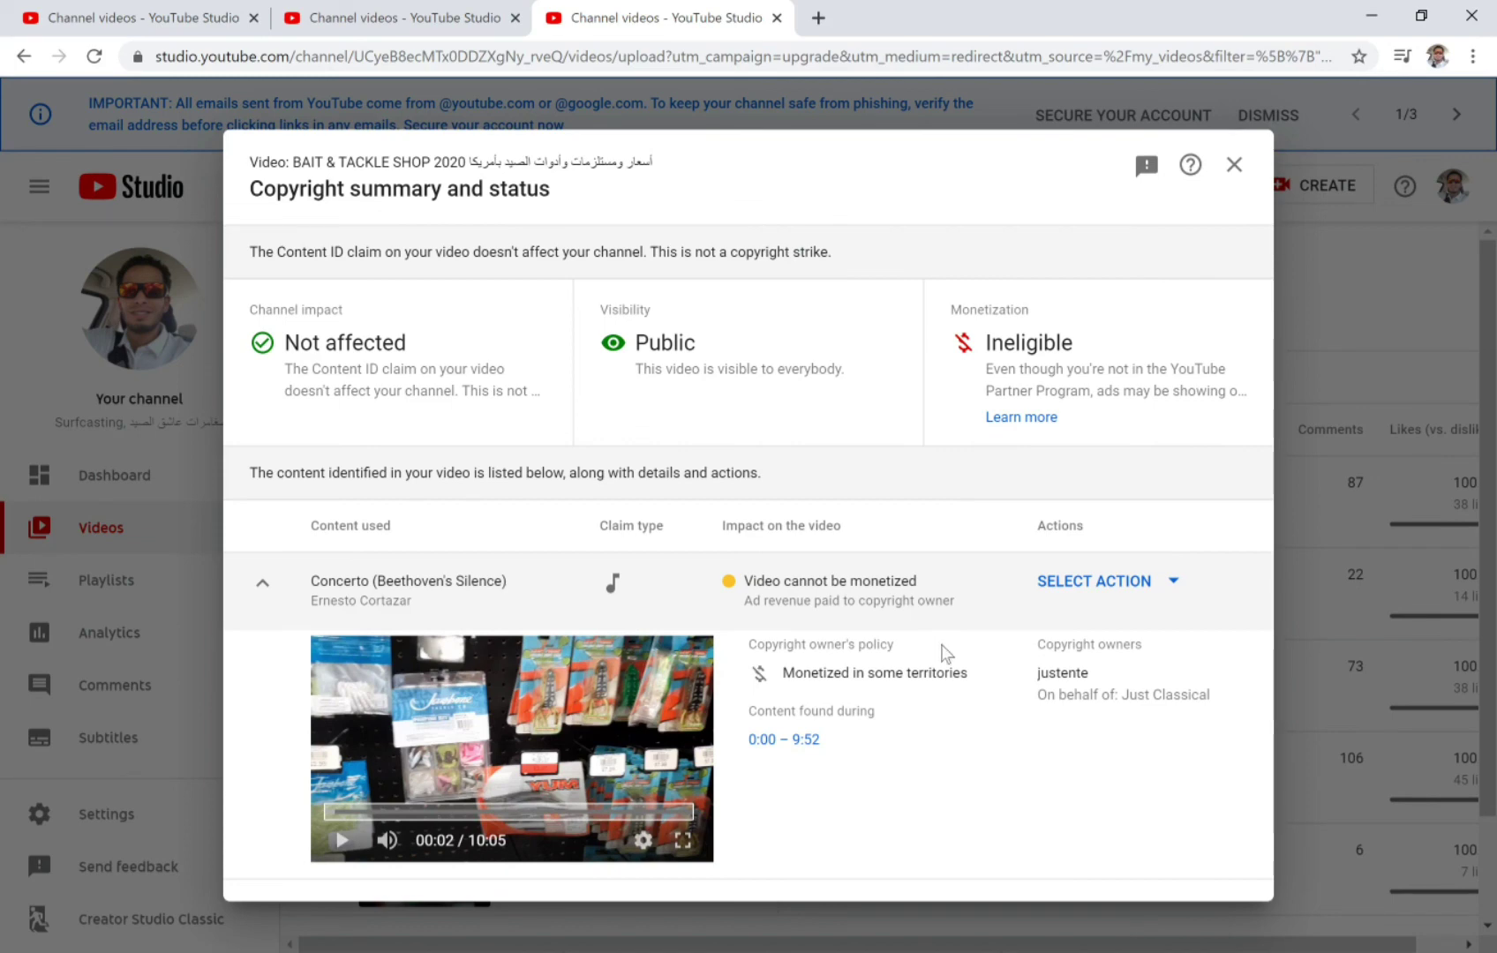
Step: Open the song replacement editor for the claim on the BAIT & TACKLE SHOP 2020 video and pause the preview
click(1070, 595)
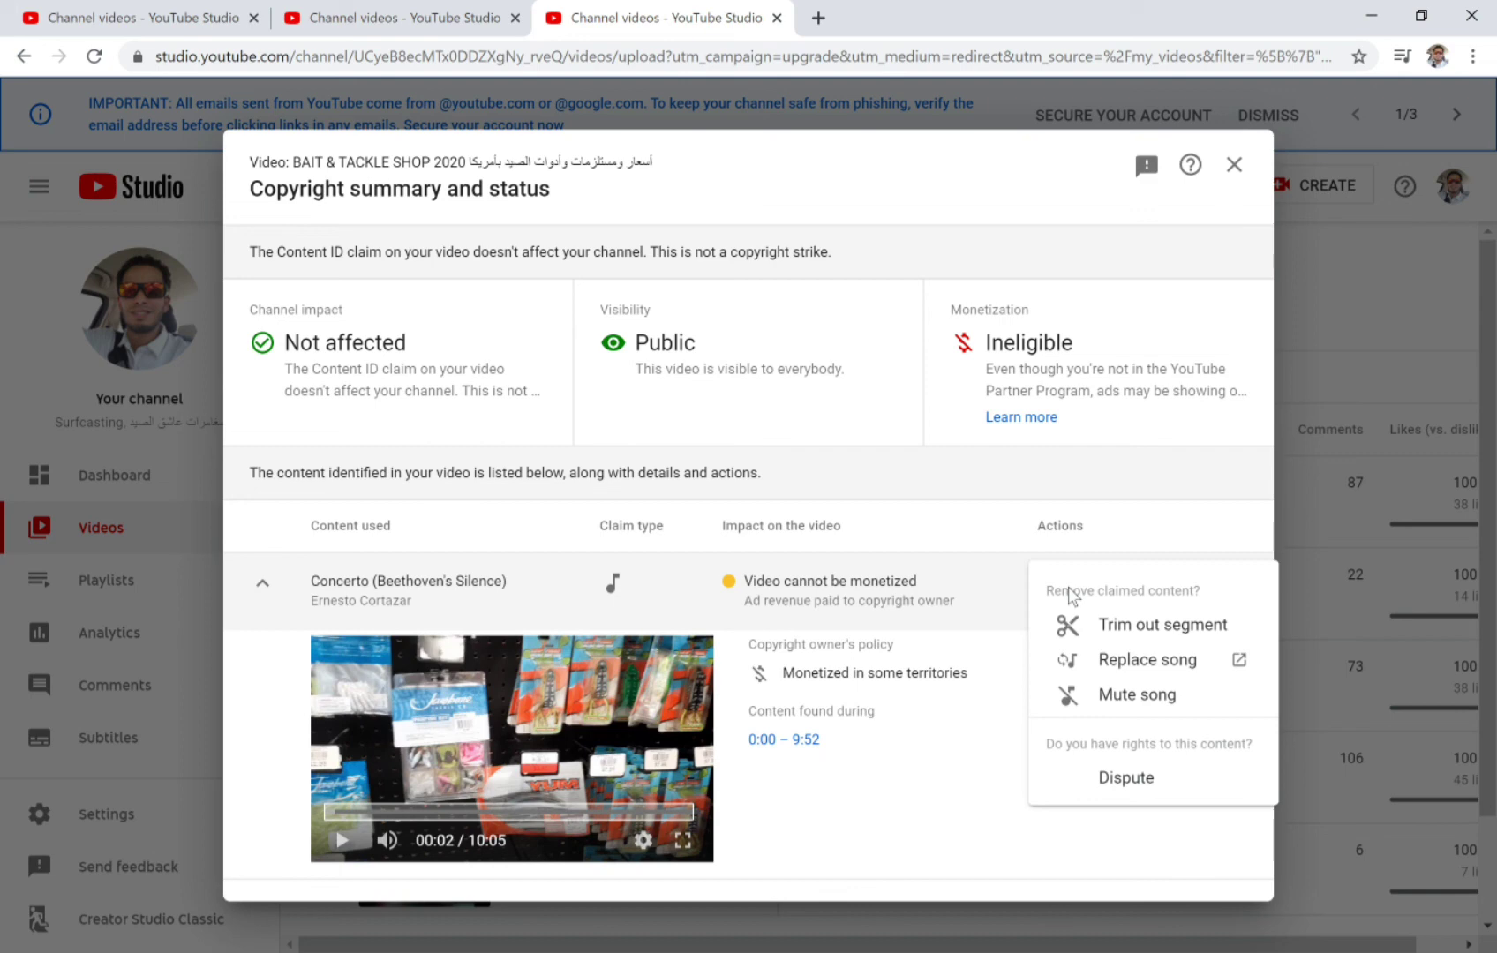
click(1097, 662)
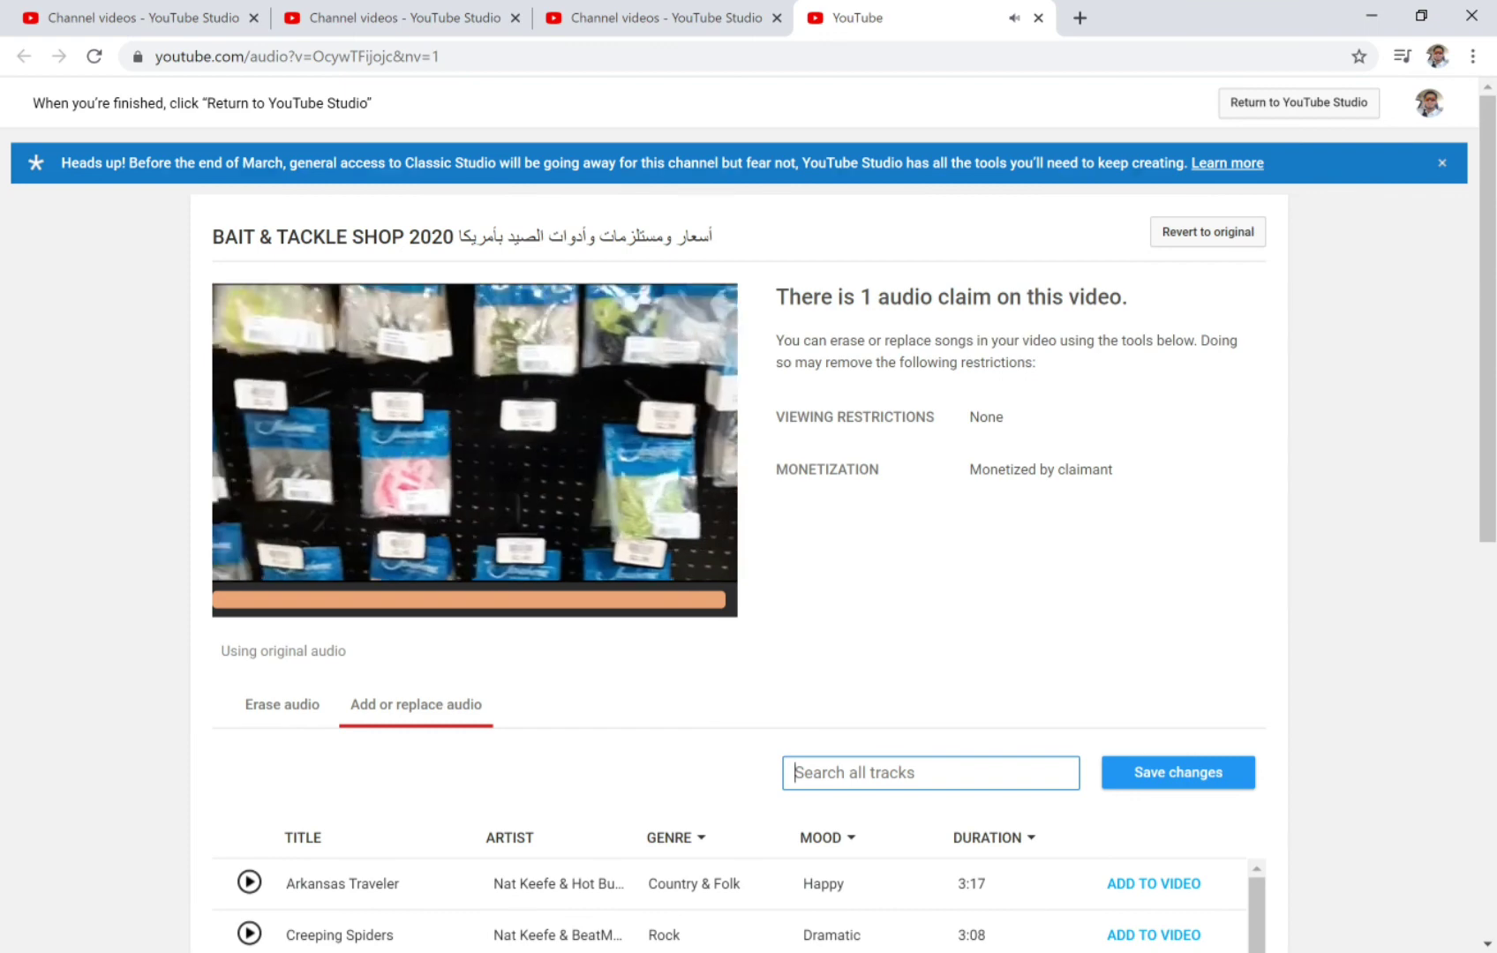
mouse_move(287, 530)
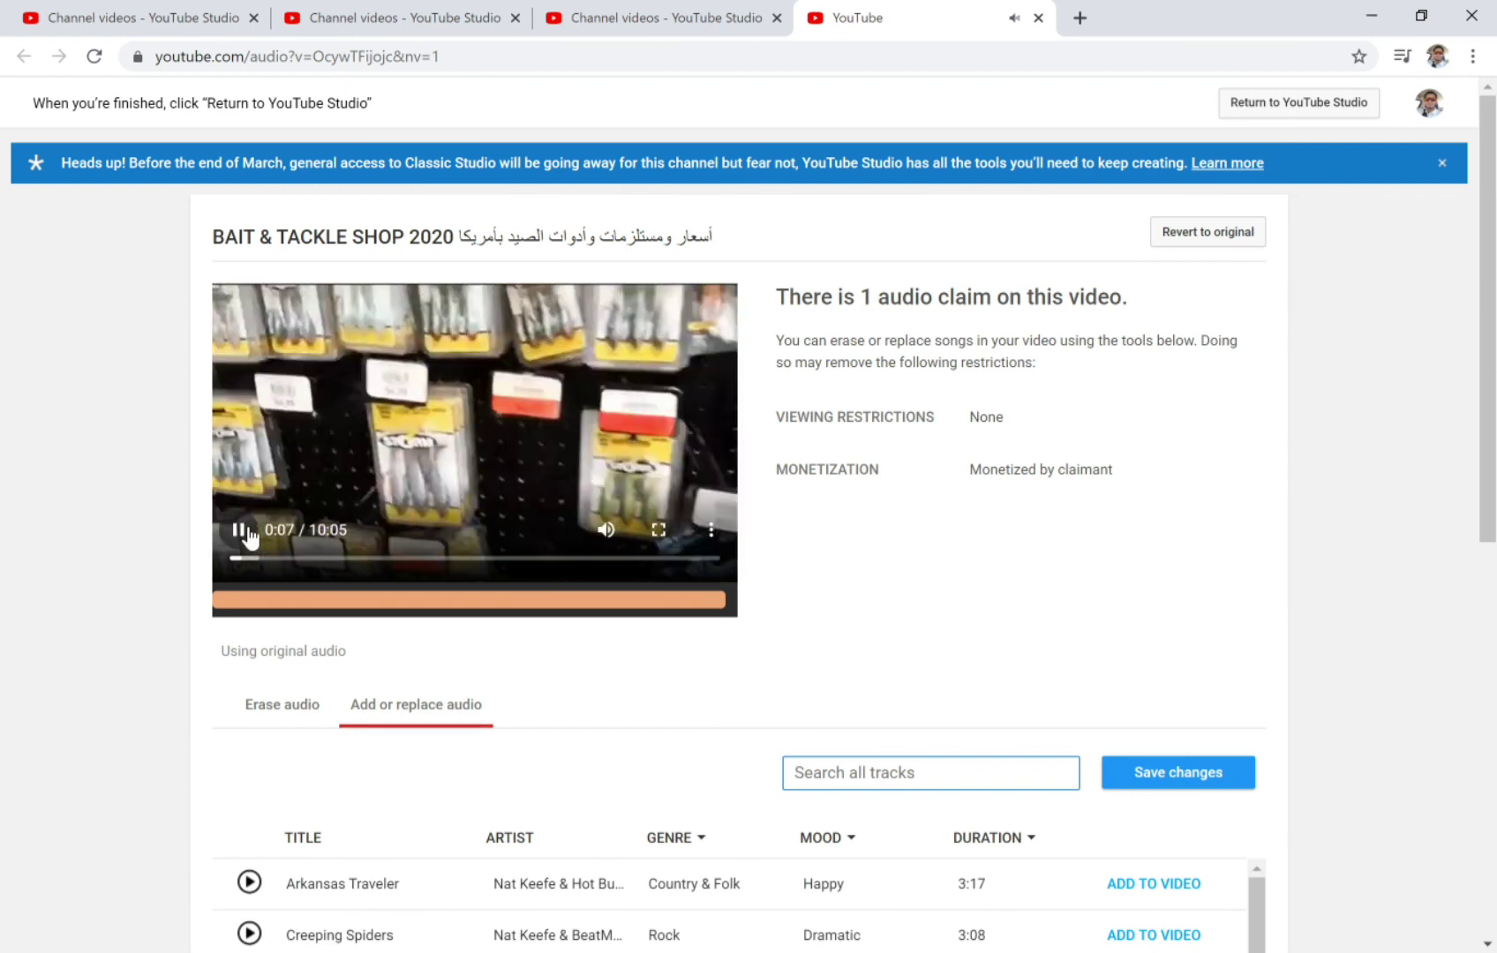
click(251, 535)
mouse_move(282, 600)
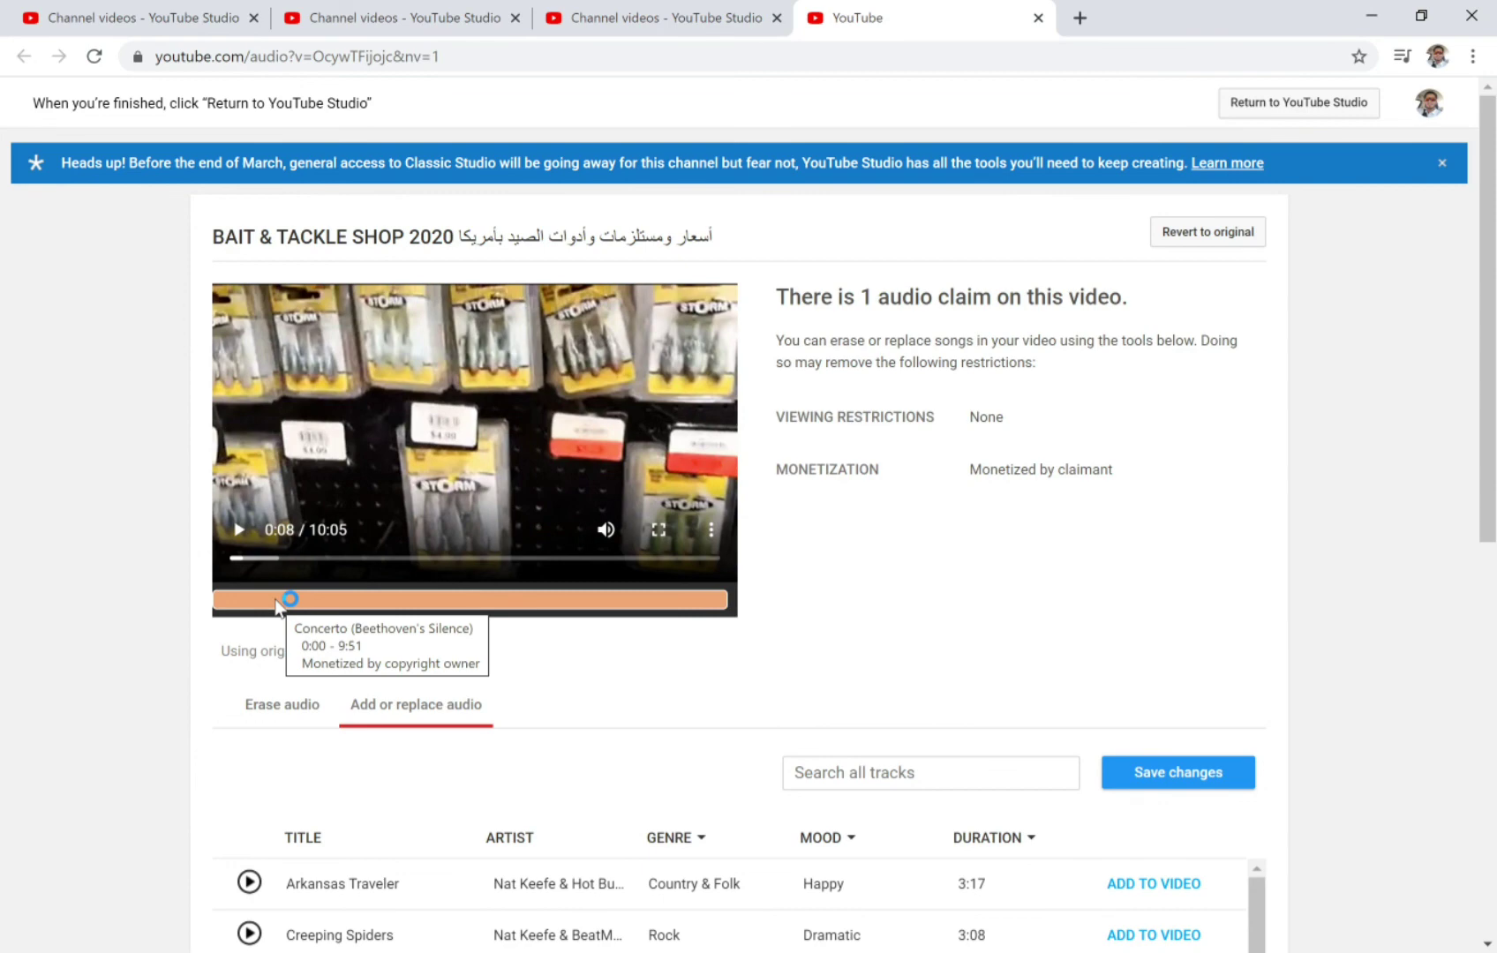
Step: Erase the claimed song Concerto (Beethoven's Silence) from the video's audio and confirm saving the edit
click(260, 725)
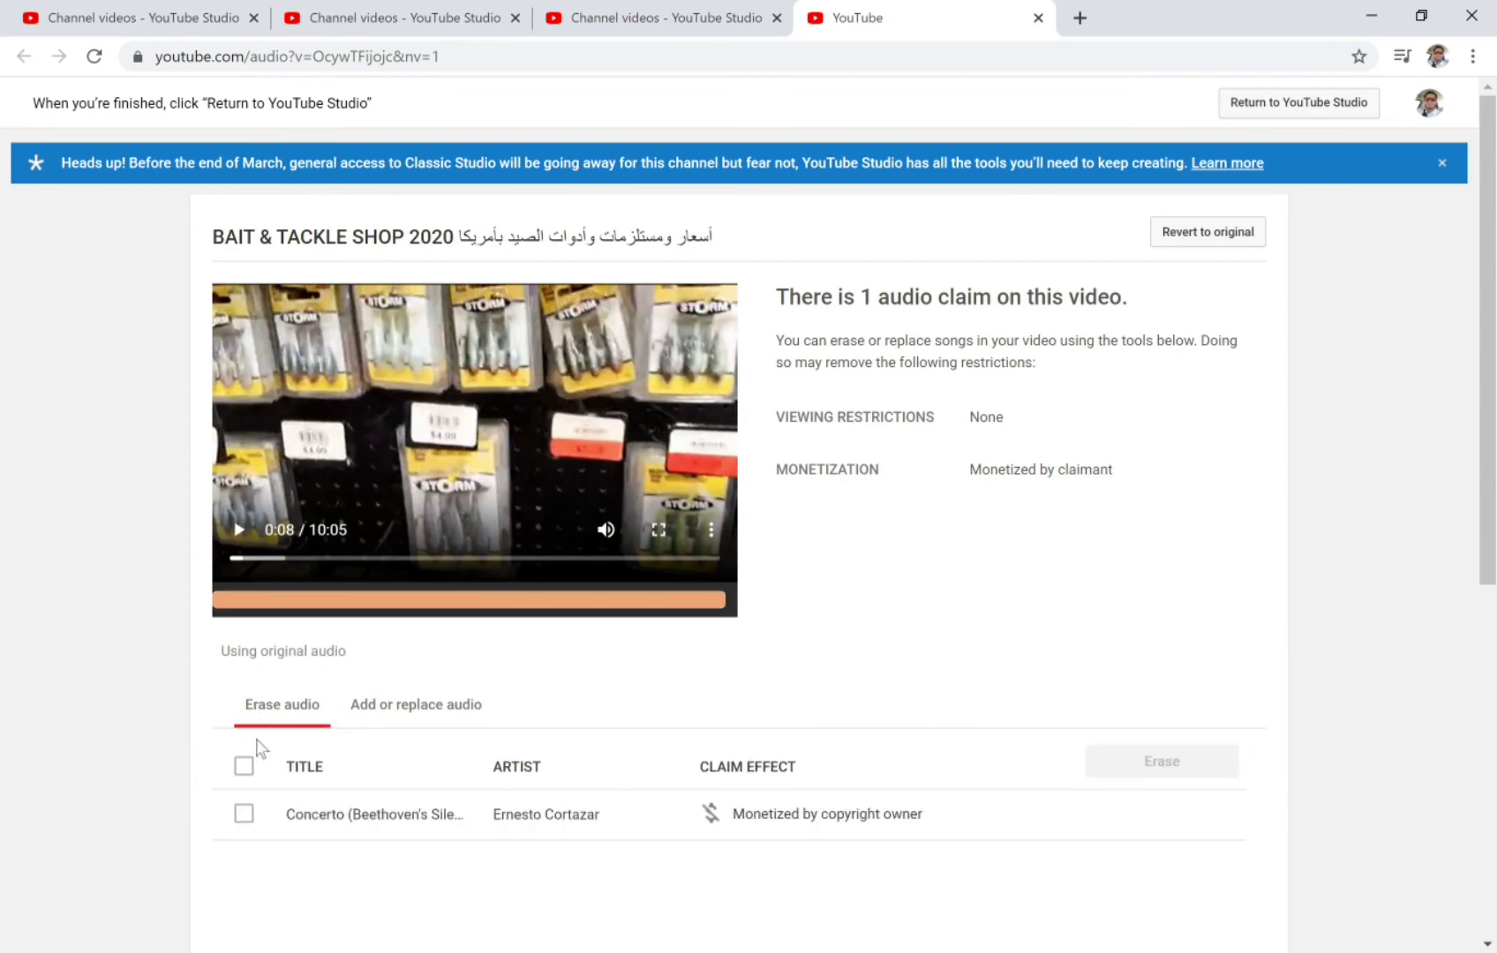
click(245, 816)
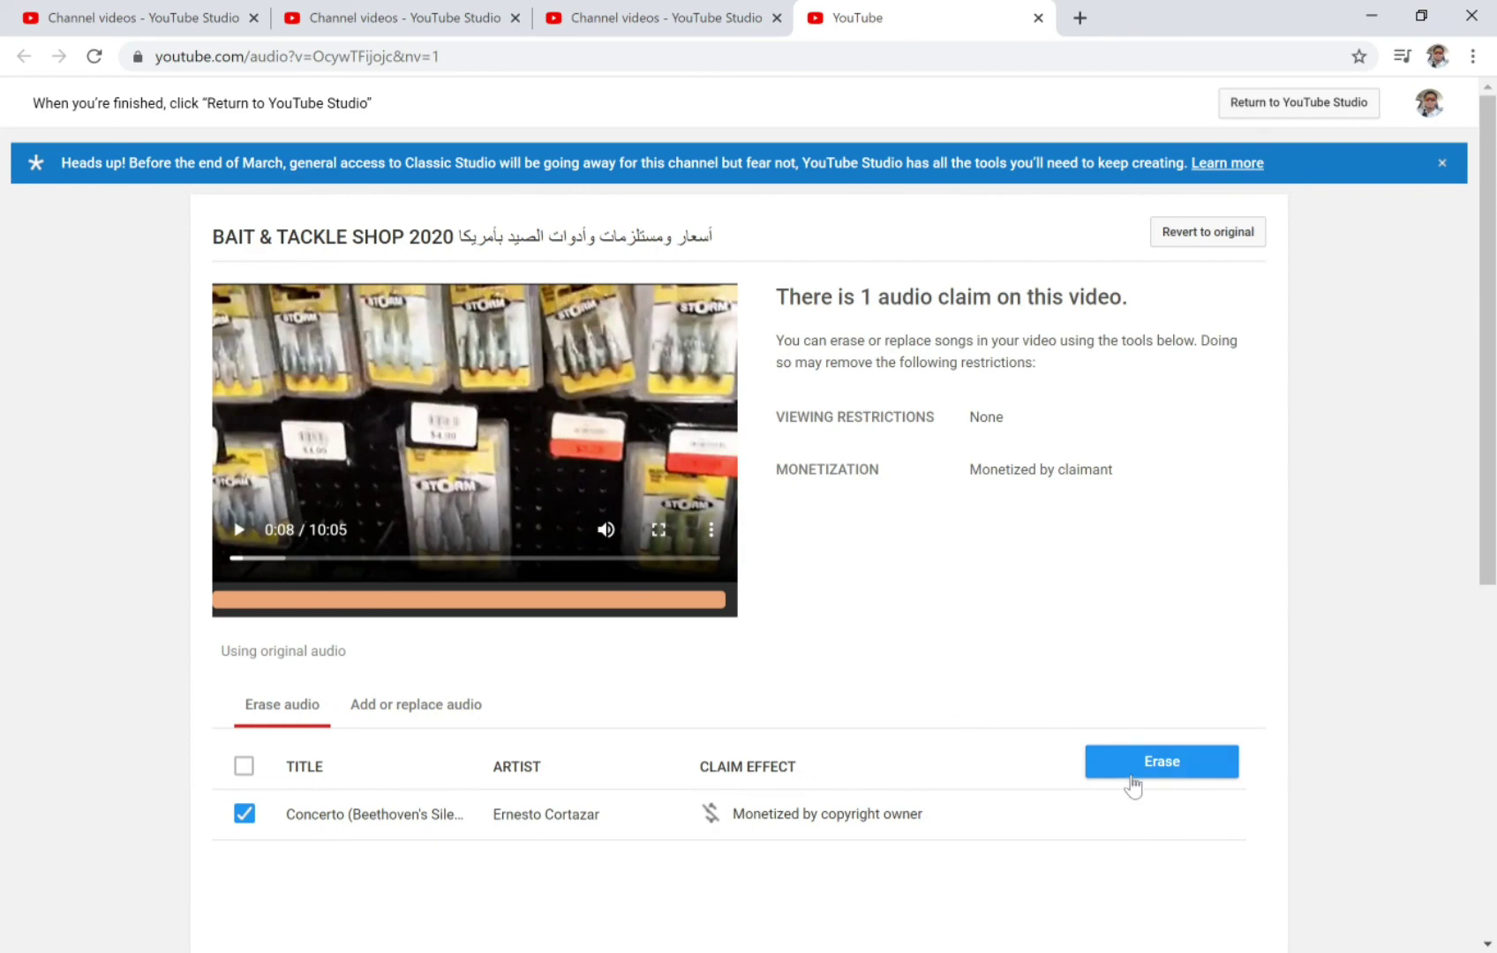
click(1131, 779)
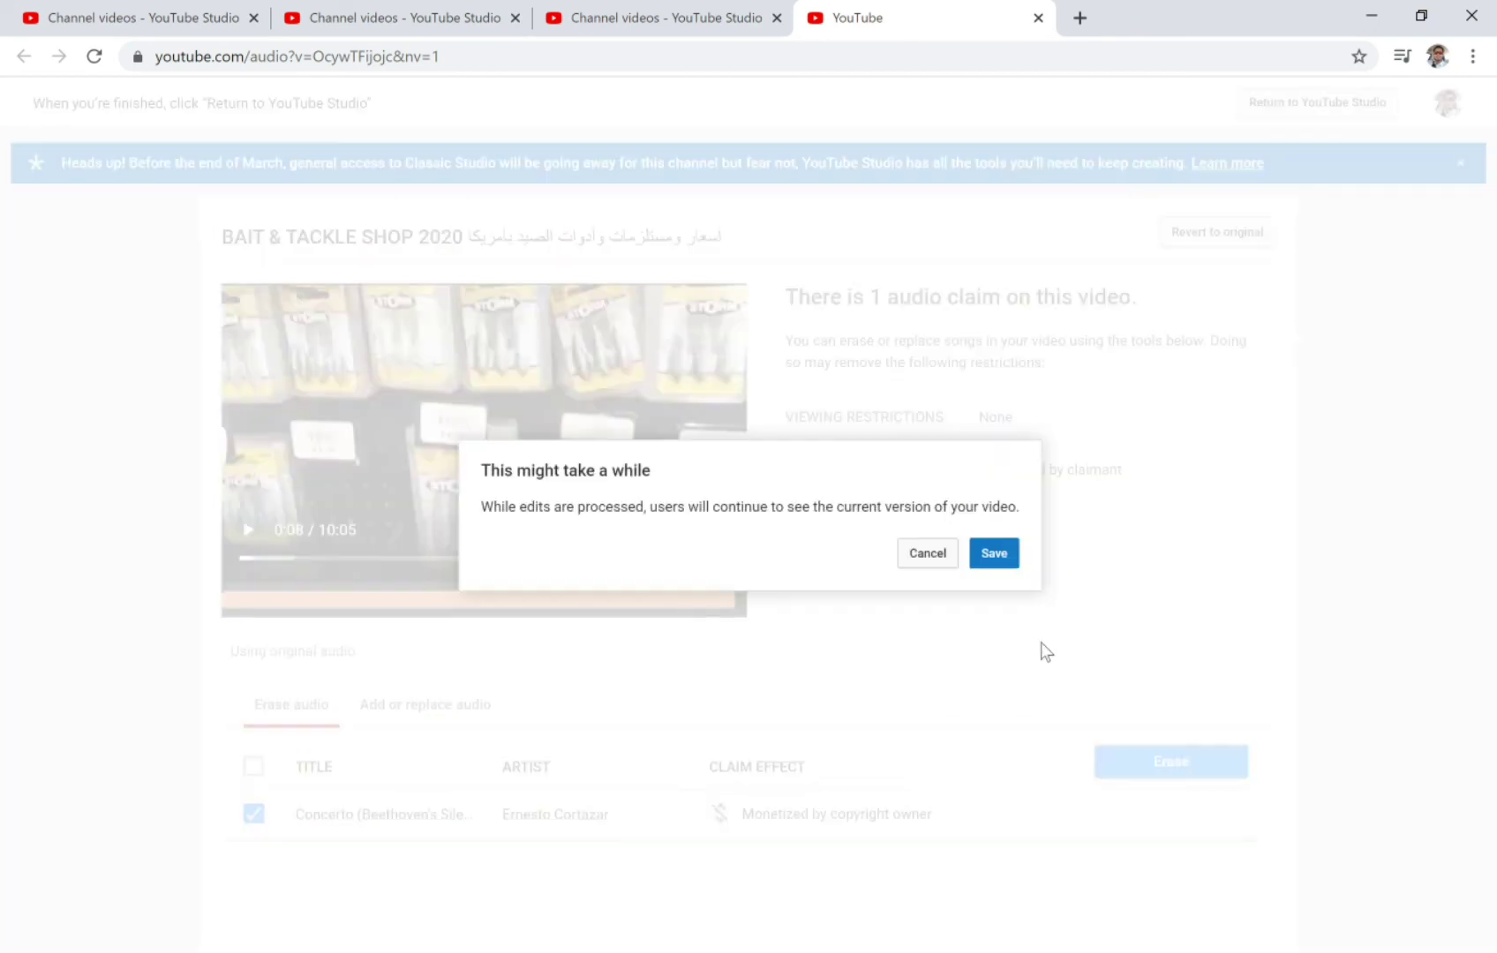
click(1009, 565)
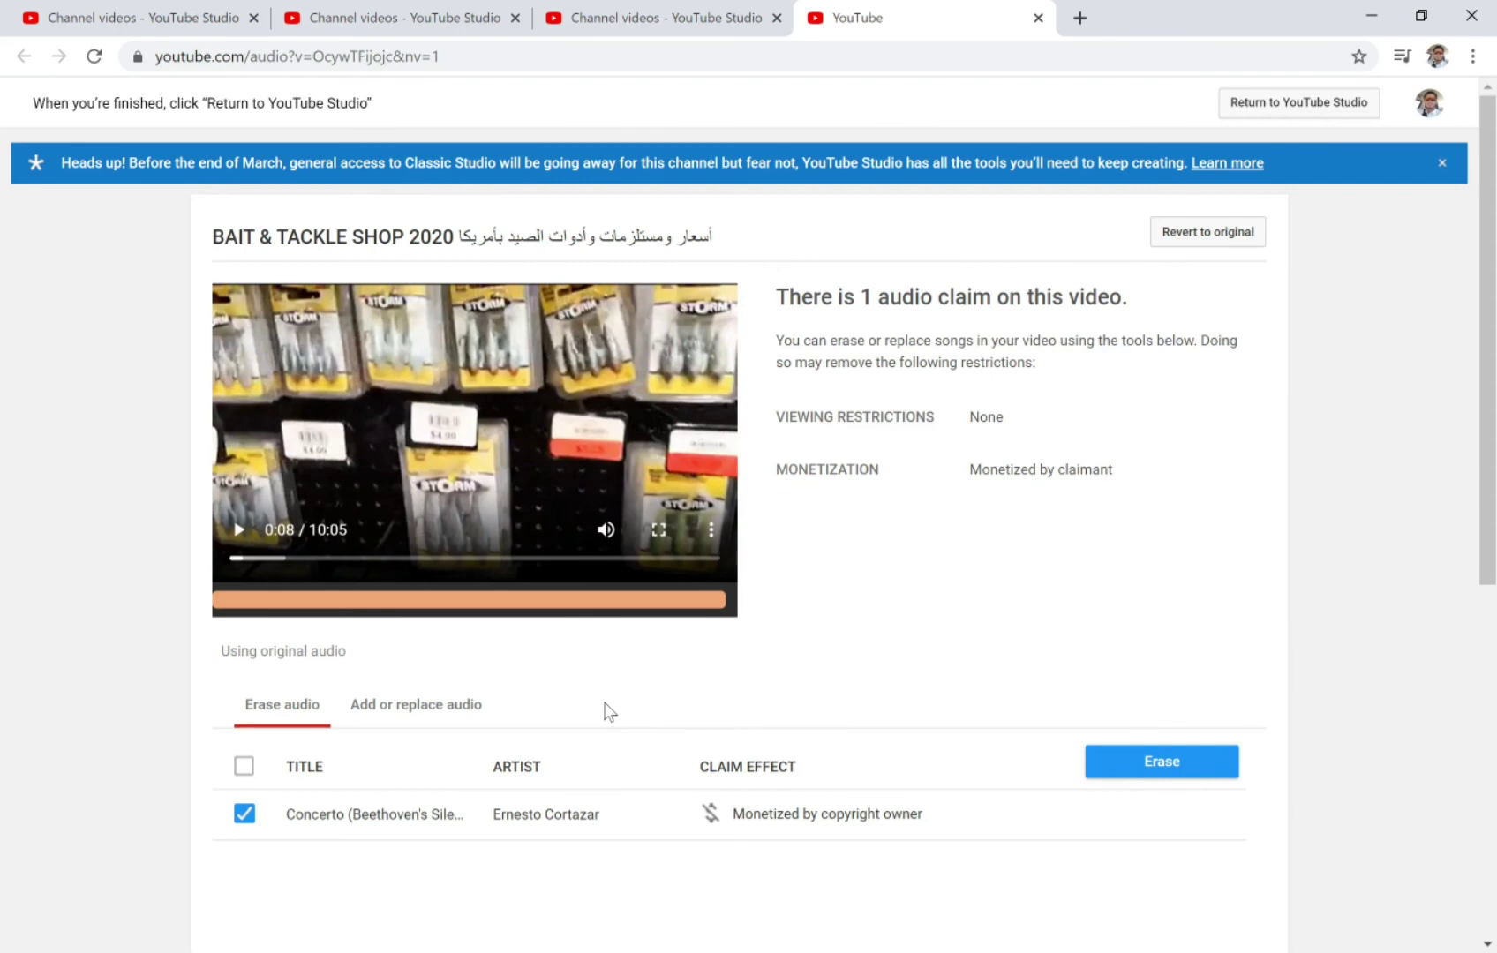
click(435, 706)
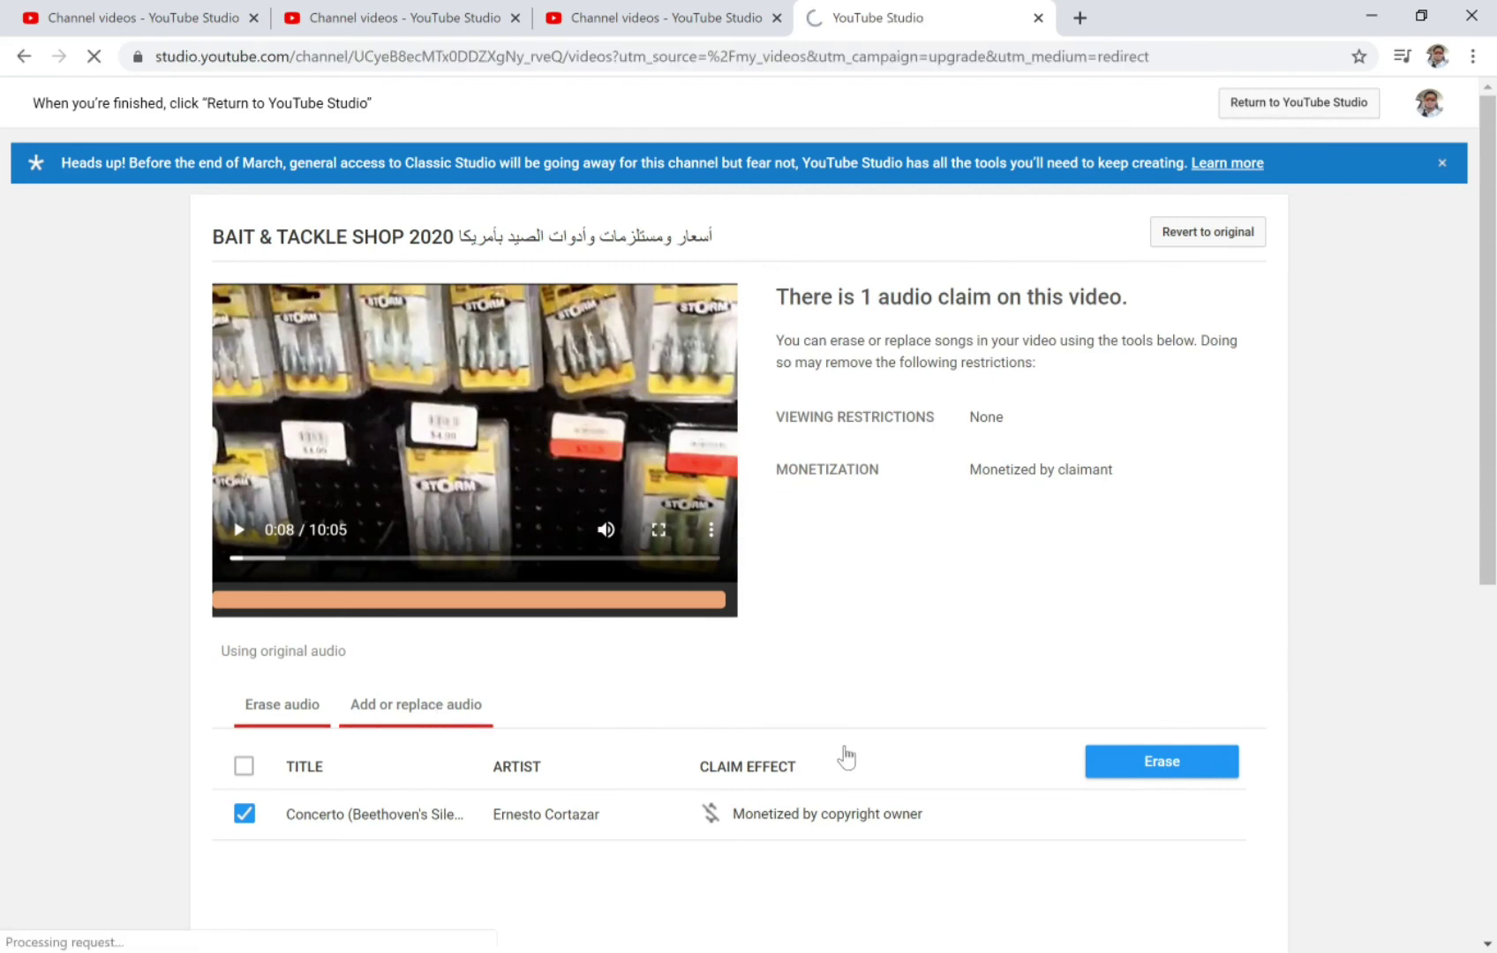